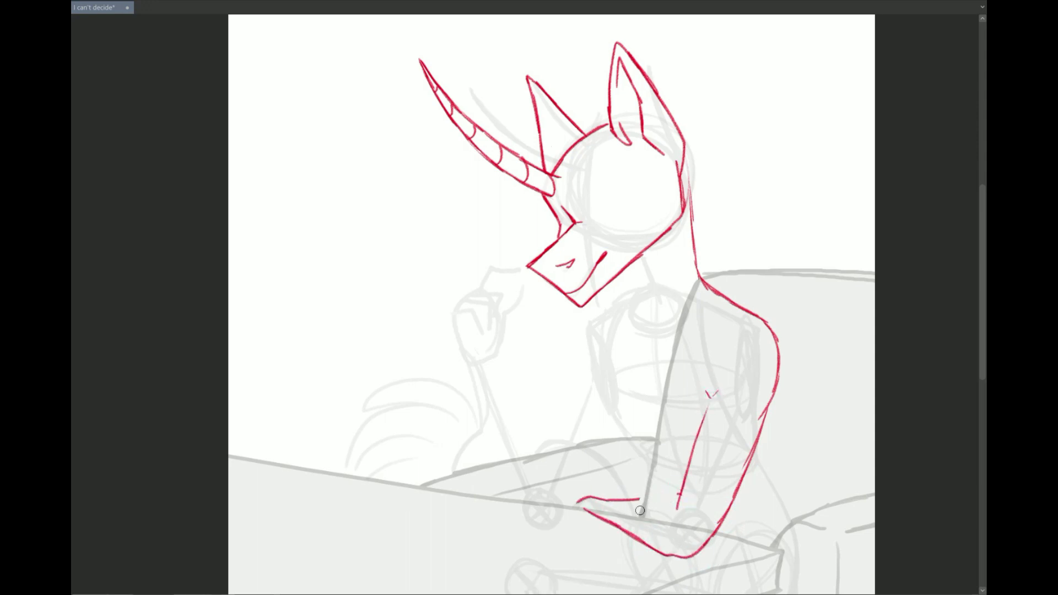
Step: Redraw the inner forearm line and the top edge of the wrist on the arm resting on the table
key("ctrl+z")
left_click_drag(708, 401, 664, 520)
left_click_drag(573, 505, 660, 503)
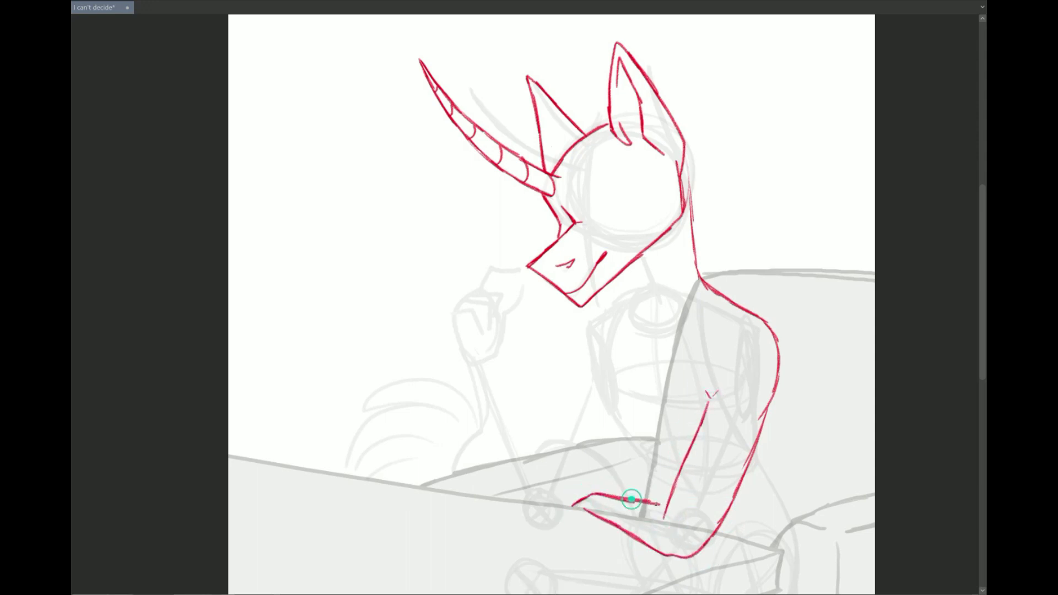
Step: Sketch the front of the neck, the far shoulder and upper arm, and the raised arm's inner forearm in red
left_click_drag(613, 268, 636, 313)
mouse_move(686, 223)
left_mouse_down()
mouse_move(677, 287)
mouse_move(565, 375)
mouse_move(561, 397)
left_mouse_up()
left_click_drag(571, 366, 529, 474)
left_click_drag(494, 362, 560, 507)
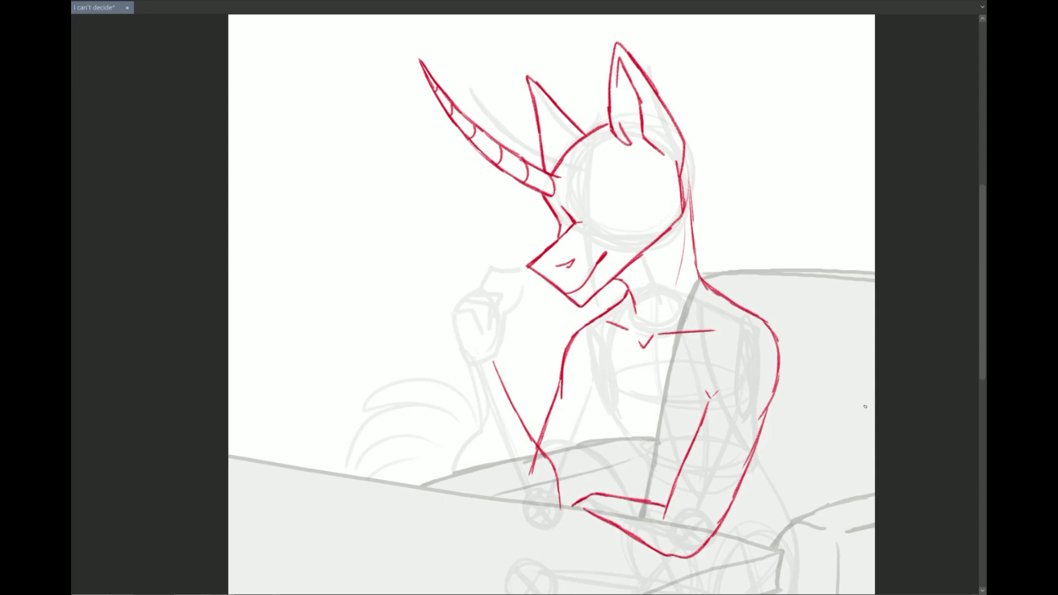
Step: Sketch the chest contours, the waist and the curve of the lower back in red
left_click_drag(584, 374, 597, 402)
left_click_drag(595, 408, 628, 457)
mouse_move(644, 397)
left_mouse_down()
mouse_move(646, 434)
mouse_move(680, 471)
left_mouse_up()
left_click_drag(767, 466, 793, 518)
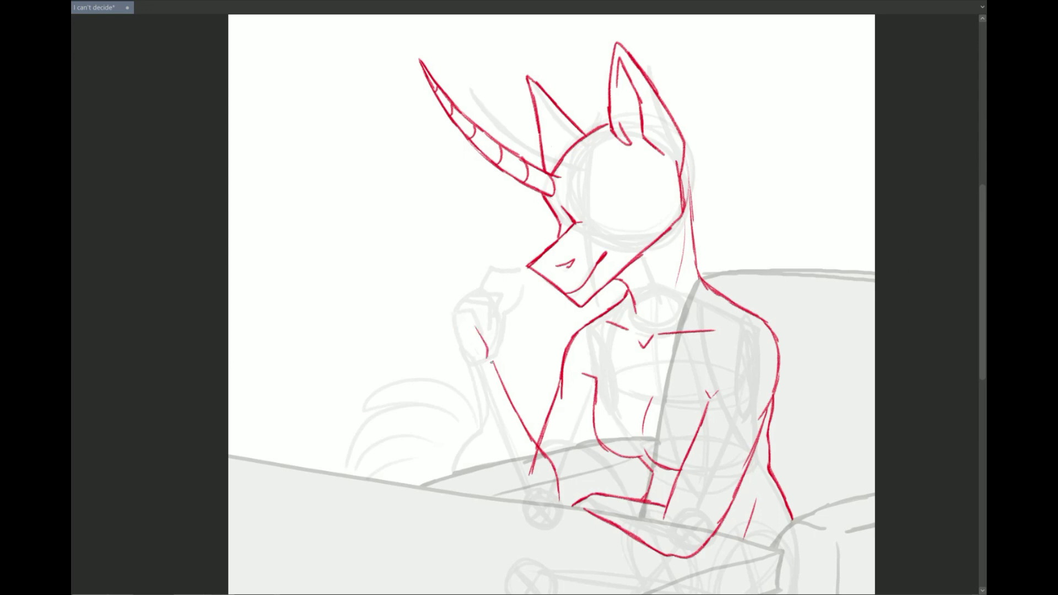
Step: Sketch the raised forearm down to the elbow and the curled fingers and thumb of its hand
mouse_move(479, 289)
left_mouse_down()
mouse_move(497, 315)
mouse_move(484, 300)
mouse_move(490, 328)
mouse_move(451, 317)
mouse_move(521, 528)
mouse_move(579, 489)
left_mouse_up()
left_click_drag(538, 446, 530, 472)
mouse_move(477, 315)
left_mouse_down()
mouse_move(483, 330)
mouse_move(523, 298)
mouse_move(491, 361)
mouse_move(503, 358)
left_mouse_up()
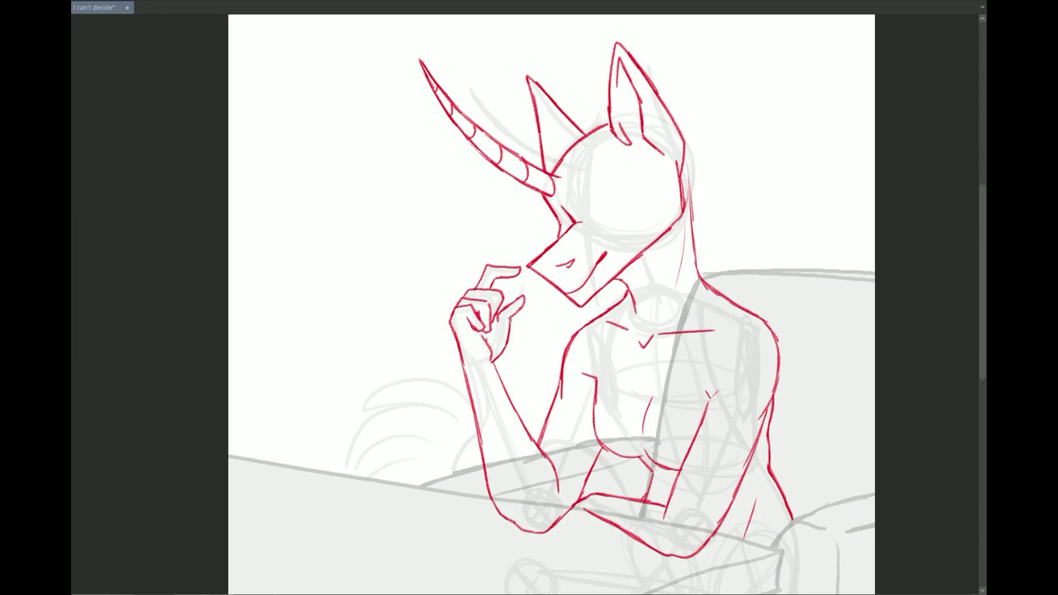
Step: Draw a round eyeball held between the raised hand's fingers, erasing the finger lines it covers
key("e")
mouse_move(503, 315)
left_mouse_down()
mouse_move(509, 325)
mouse_move(496, 326)
left_mouse_up()
key("e")
mouse_move(517, 280)
left_mouse_down()
mouse_move(516, 294)
mouse_move(500, 302)
mouse_move(516, 322)
left_mouse_up()
key("e")
key("e")
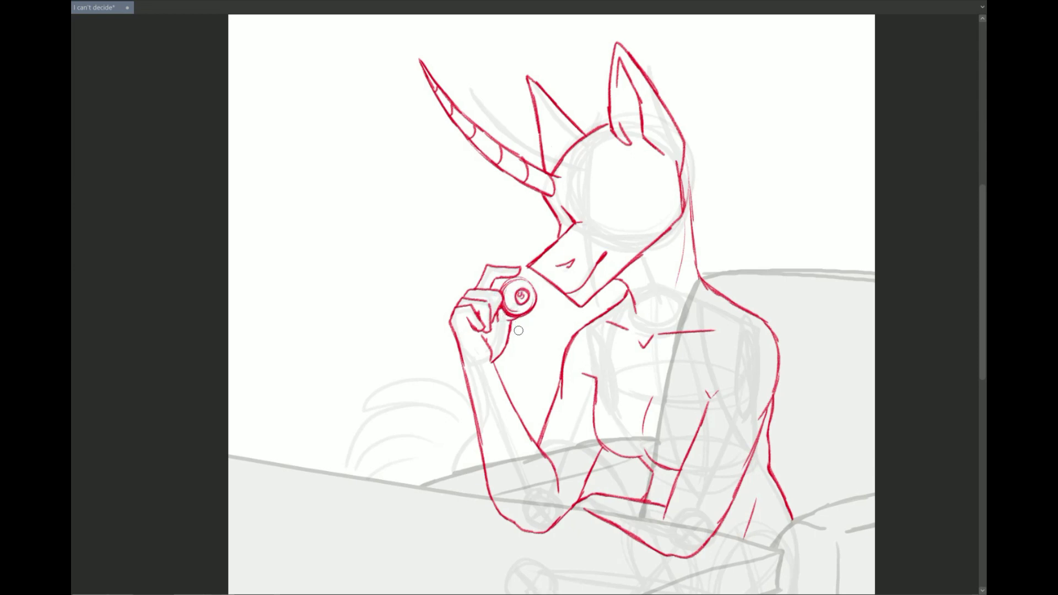
Step: Select and transform the raised index finger so it rests on the eyeball, and clean up the lines around it
mouse_move(518, 259)
left_mouse_down()
mouse_move(474, 275)
mouse_move(496, 298)
left_mouse_up()
key("ctrl+t")
key("Return")
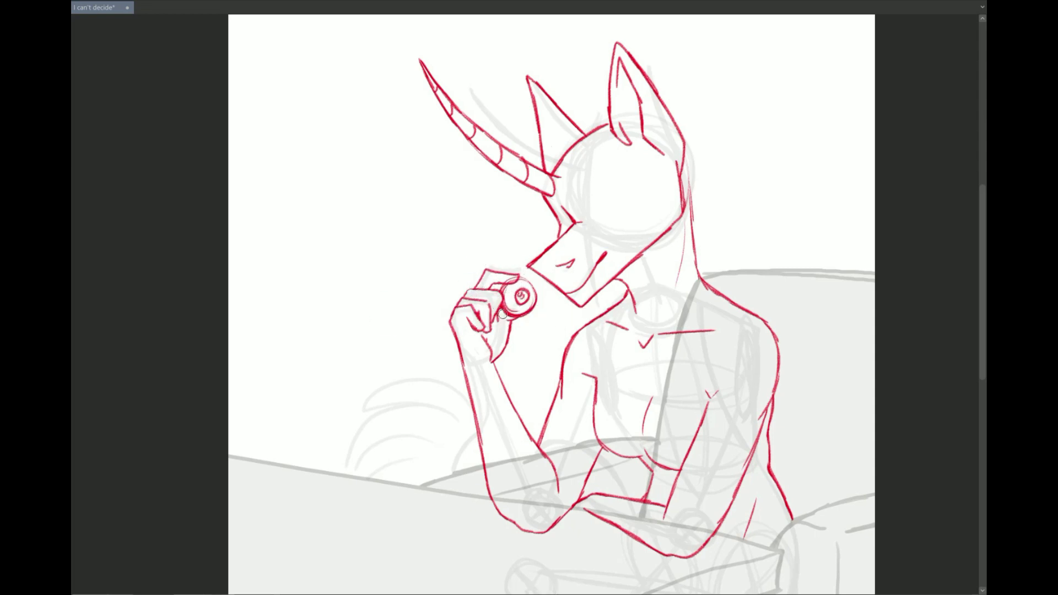
key("e")
left_click_drag(512, 292, 522, 302)
key("e")
Step: Sketch the thigh lines visible under the table and redraw the crease at the hip
scroll(570, 373, "down", 3)
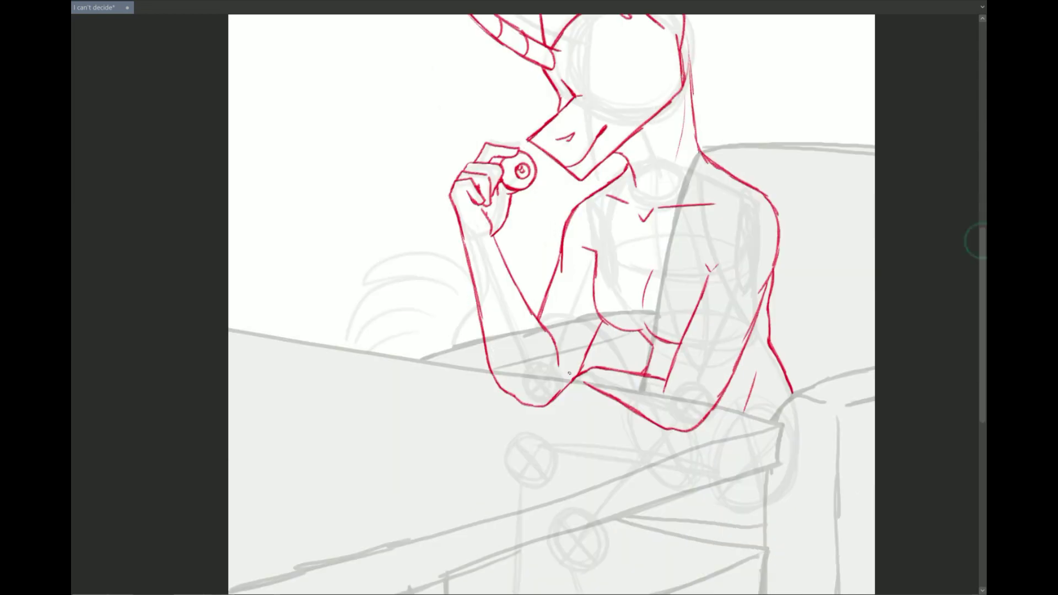
left_click_drag(762, 517, 666, 503)
left_click_drag(755, 386, 741, 413)
key("ctrl+z")
left_click_drag(762, 362, 753, 383)
Step: Draw the bushy tail behind the raised arm with curved hair strokes and add a drip below the held eyeball
left_click_drag(361, 242, 463, 283)
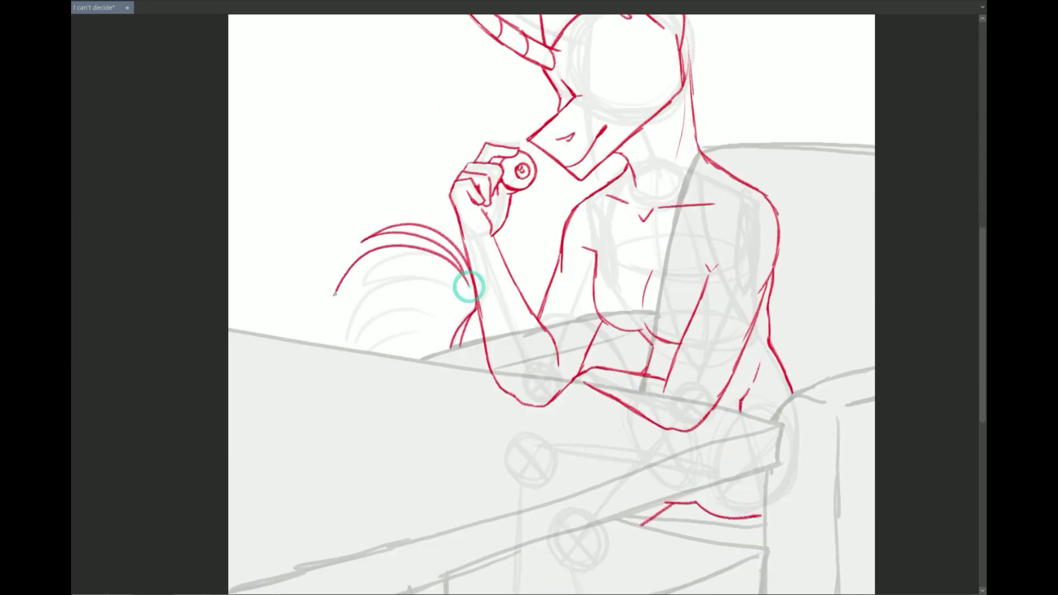
left_click_drag(394, 265, 326, 322)
key("ctrl+z")
left_click_drag(444, 289, 449, 350)
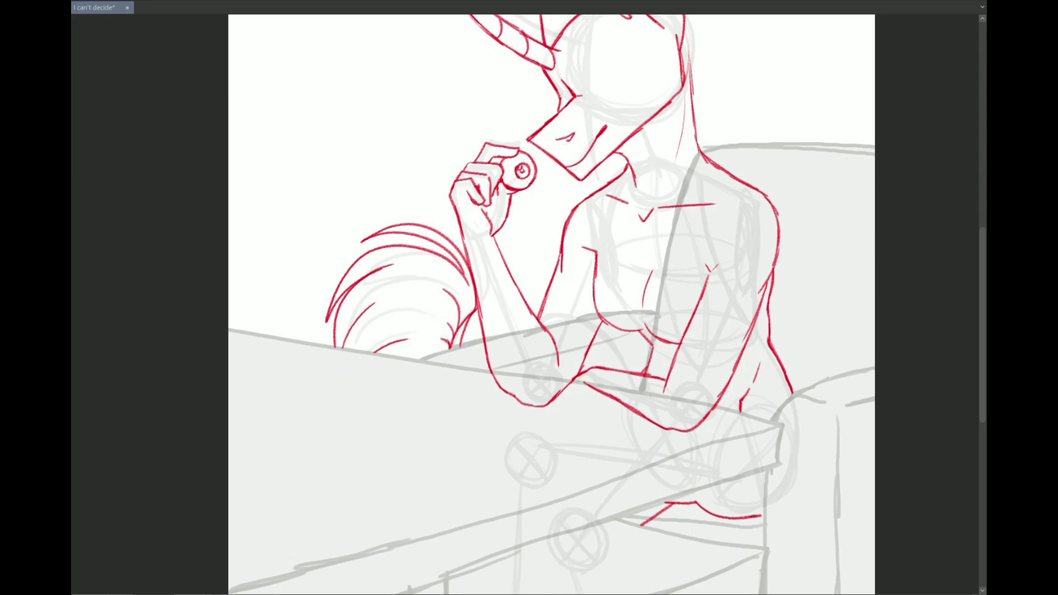
left_click_drag(510, 201, 506, 253)
Step: Outline the armchair in blue, including its backrest, front armrest, far armrest and seat edge
key("minus")
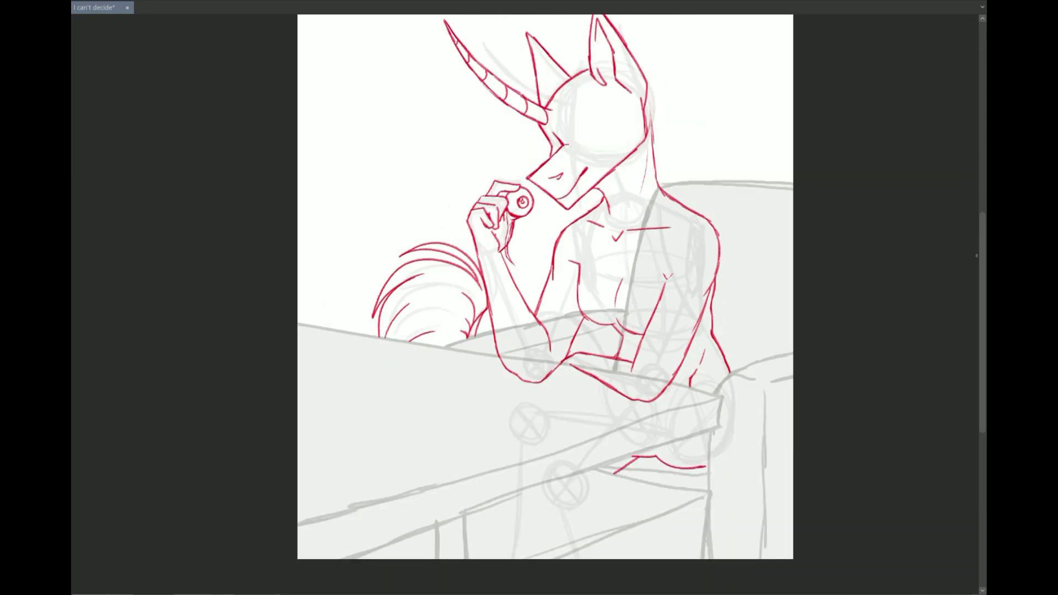
left_click_drag(659, 301, 792, 298)
left_click_drag(717, 499, 763, 514)
scroll(763, 514, "down", 2)
left_click_drag(718, 388, 707, 558)
mouse_move(616, 326)
left_mouse_down()
mouse_move(546, 346)
mouse_move(433, 342)
left_mouse_up()
left_click_drag(712, 473, 623, 498)
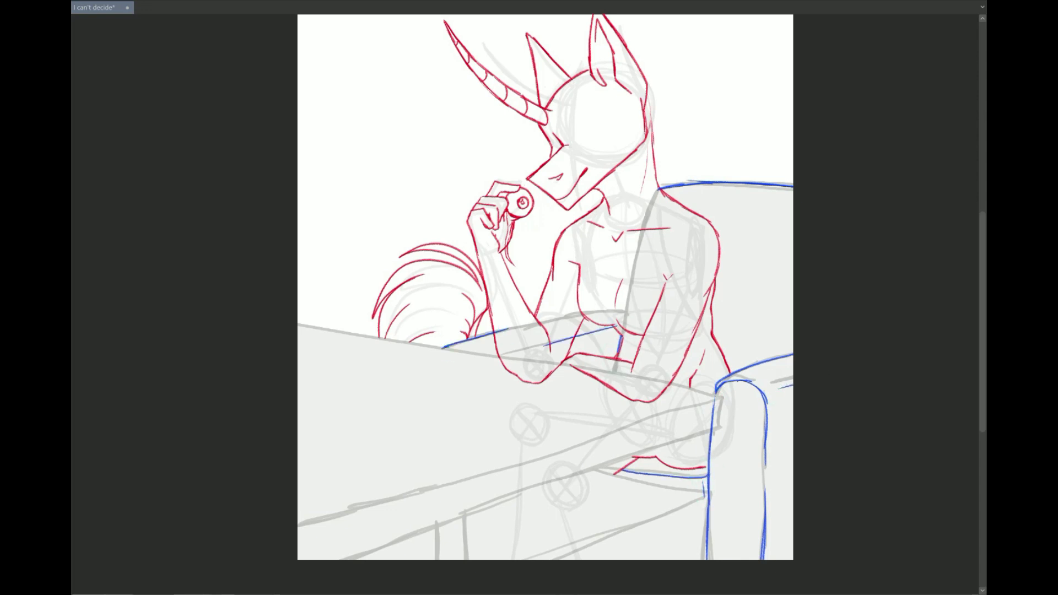
Step: Mirror the canvas view and outline the table's top, thick edge, legs and underside in purple
key("h")
mouse_move(754, 286)
left_mouse_down()
mouse_move(347, 432)
mouse_move(788, 479)
left_mouse_up()
left_click_drag(364, 460, 728, 468)
left_click_drag(575, 496, 789, 518)
left_click_drag(623, 496, 631, 543)
left_click_drag(651, 498, 659, 540)
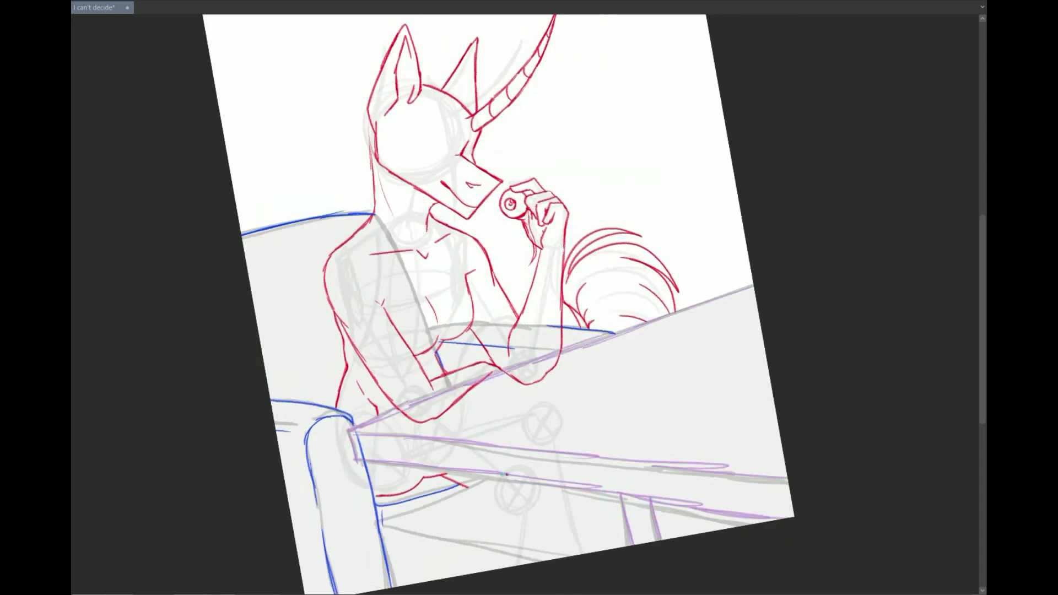
left_click_drag(379, 521, 392, 587)
mouse_move(381, 523)
left_mouse_down()
mouse_move(573, 556)
mouse_move(513, 479)
left_mouse_up()
Step: Erase the chair and table lines that cross the character's arms, using a larger eraser
key("e")
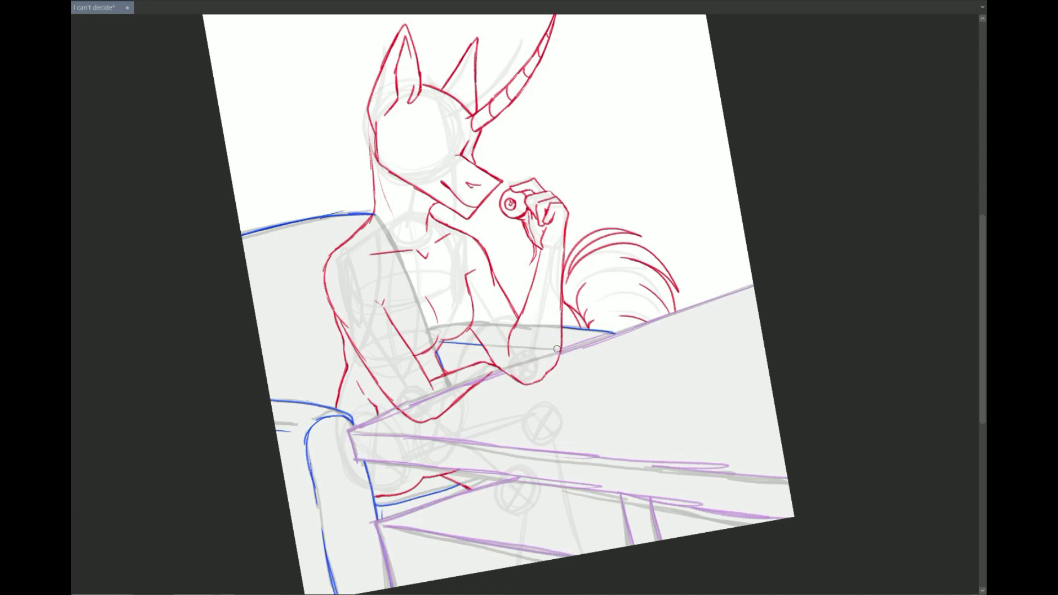
key("bracketright")
key("bracketright")
key("bracketright")
key("bracketright")
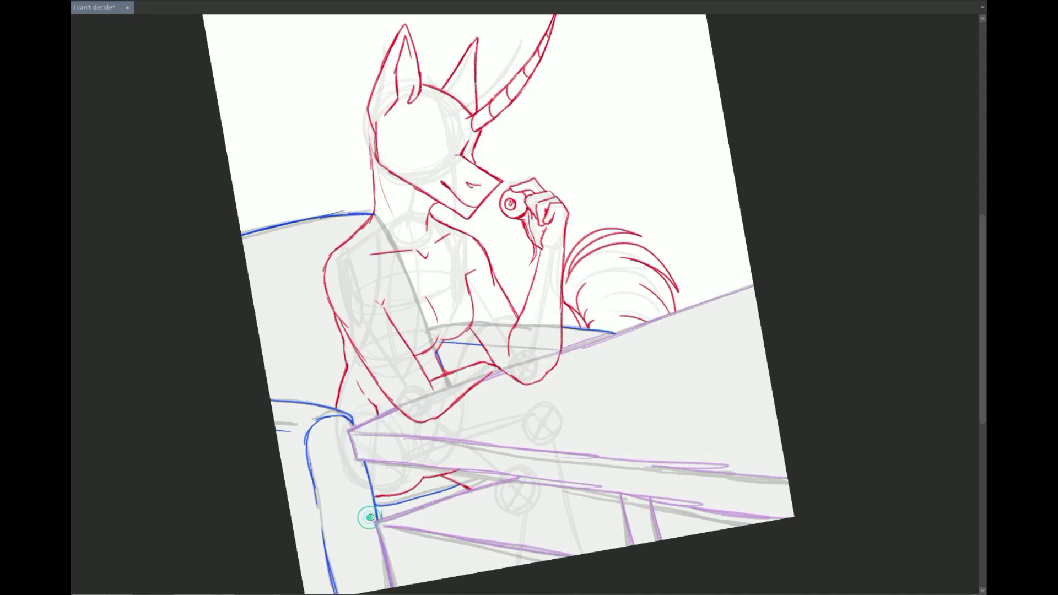
Step: Restore the upright, unmirrored view and sketch the hair in dark brown over the forehead, nape and front of the shoulder
key("5")
key("m")
key("m")
key("m")
mouse_move(530, 167)
left_mouse_down()
mouse_move(539, 145)
mouse_move(464, 169)
mouse_move(458, 264)
left_mouse_up()
left_click_drag(574, 237, 523, 374)
left_click_drag(527, 336, 456, 270)
key("ctrl+z")
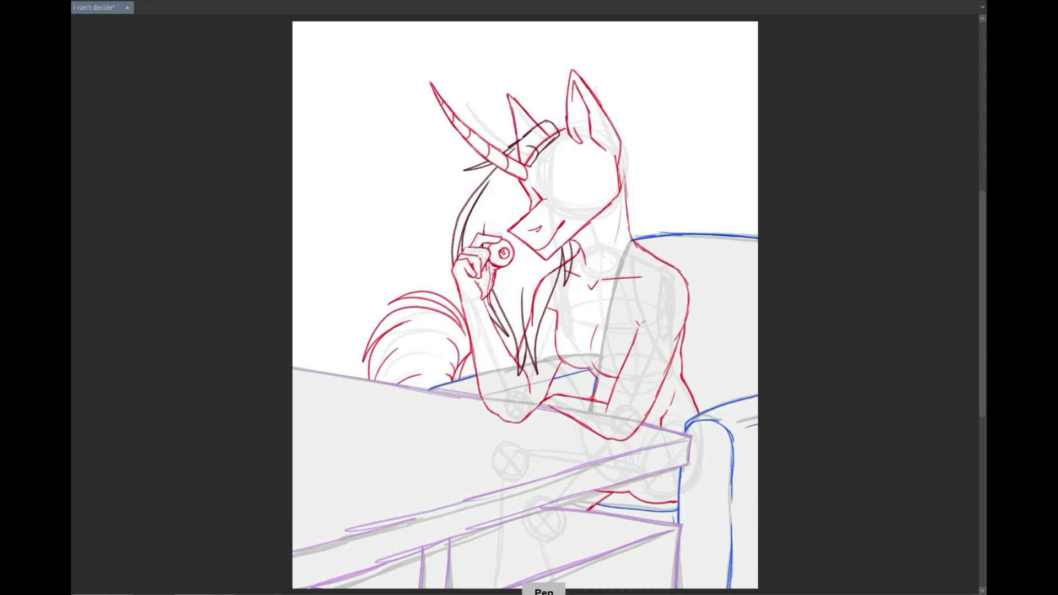
mouse_move(620, 132)
left_mouse_down()
mouse_move(619, 157)
mouse_move(636, 171)
mouse_move(635, 203)
left_mouse_up()
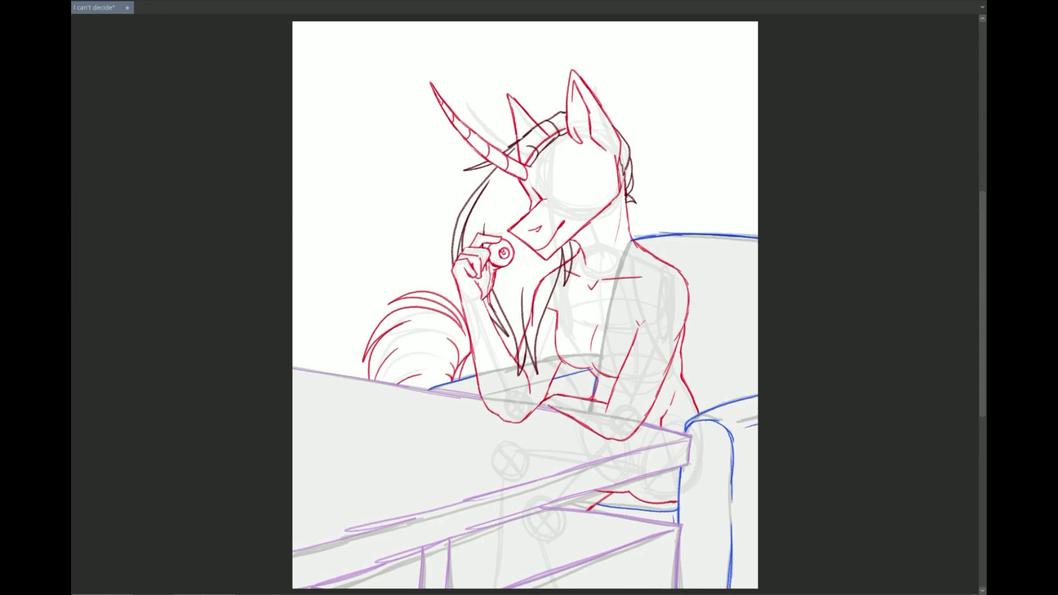
left_click_drag(576, 234, 551, 317)
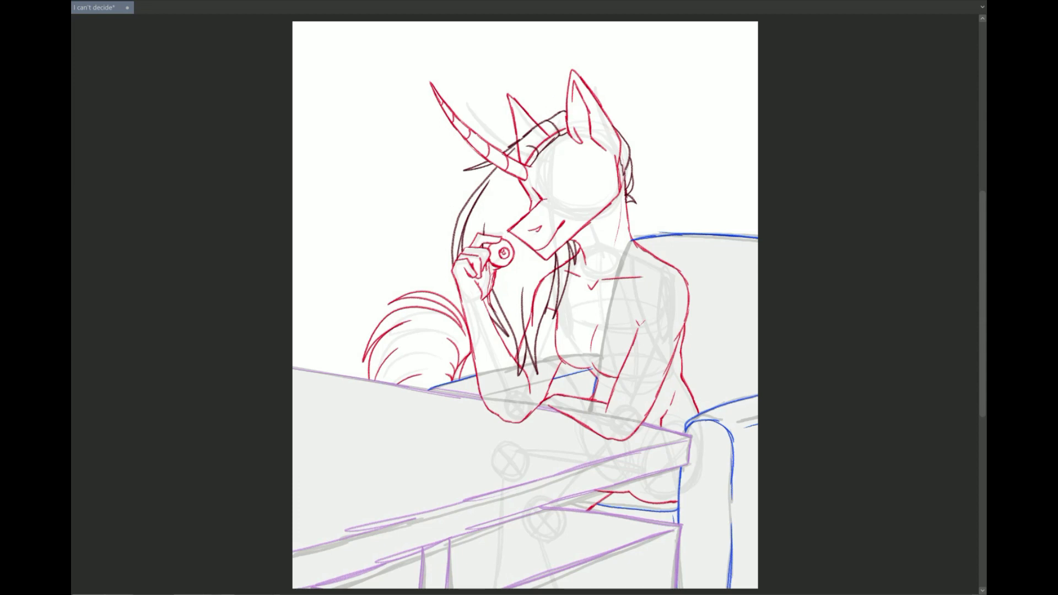
Step: Sketch the vest in red with pointed lapels, a lower chest edge and the back of the waist
left_click_drag(579, 253, 537, 331)
key("ctrl+z")
mouse_move(635, 242)
left_mouse_down()
mouse_move(667, 300)
mouse_move(657, 386)
mouse_move(684, 322)
mouse_move(695, 401)
left_mouse_up()
left_click(662, 377)
key("ctrl+z")
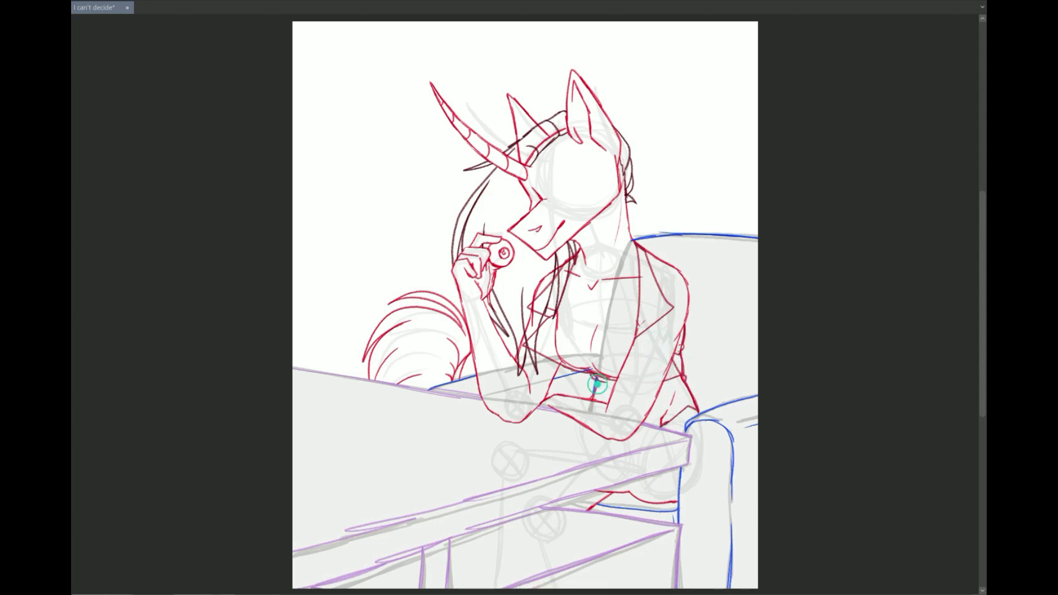
key("ctrl+z")
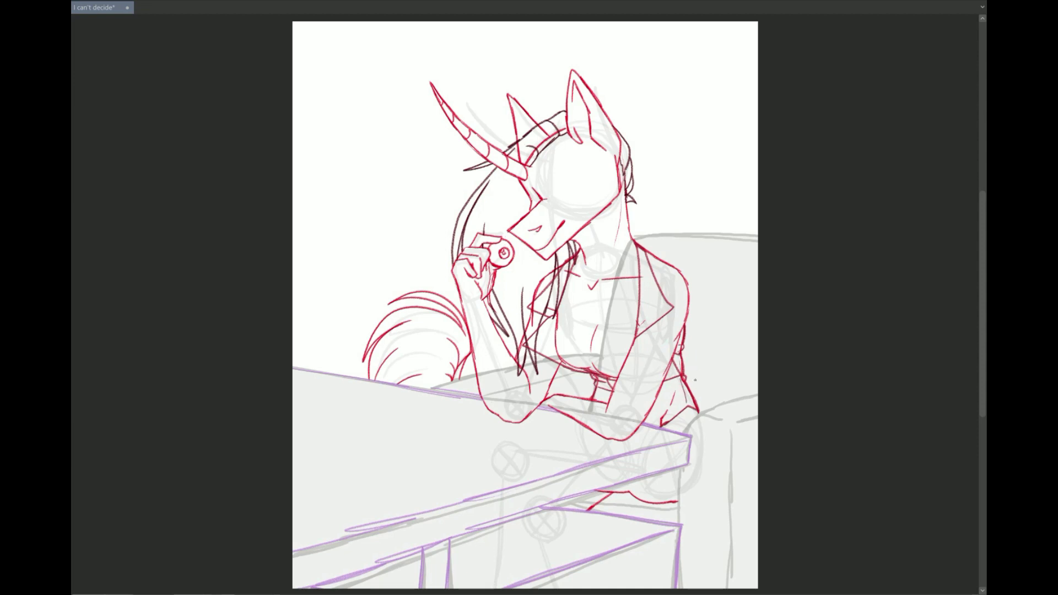
Step: Sketch the rolled-up shirt sleeve on the resting arm, with an angular shoulder and cuff folds
left_click_drag(582, 432, 599, 441)
left_click_drag(597, 431, 612, 444)
left_click_drag(675, 348, 645, 427)
left_click_drag(643, 363, 608, 401)
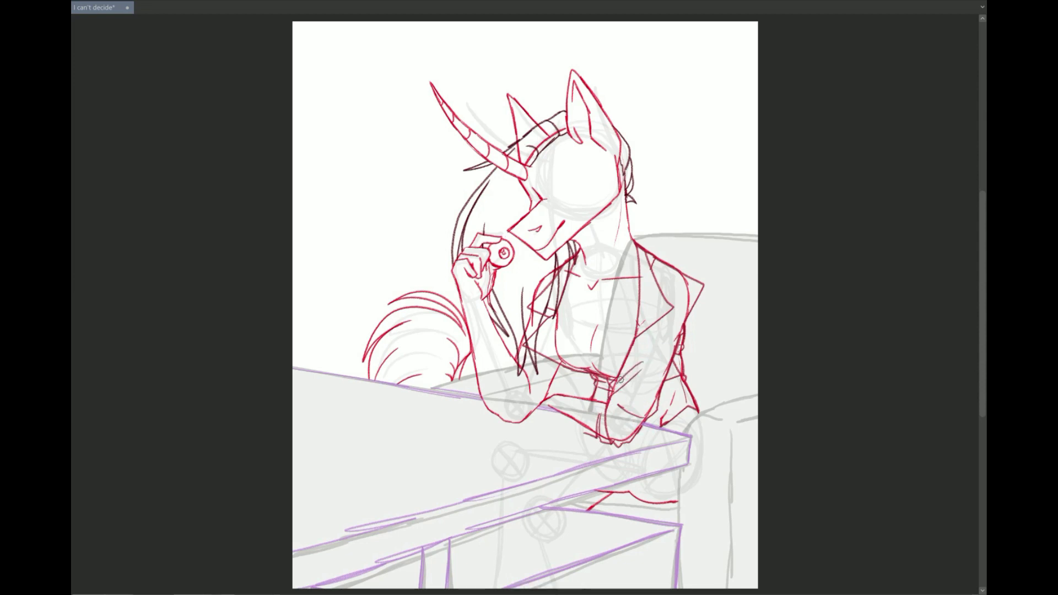
left_click_drag(701, 285, 690, 304)
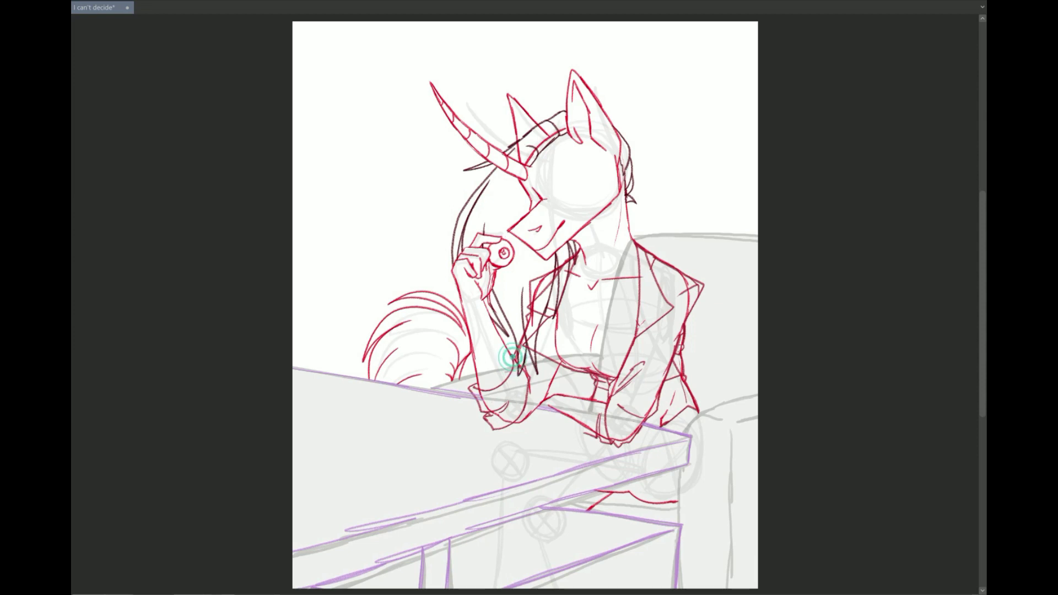
Step: Finish the raised arm's rolled-up sleeve and sketch the pointed shirt collar and necktie
scroll(525, 367, "up", 1)
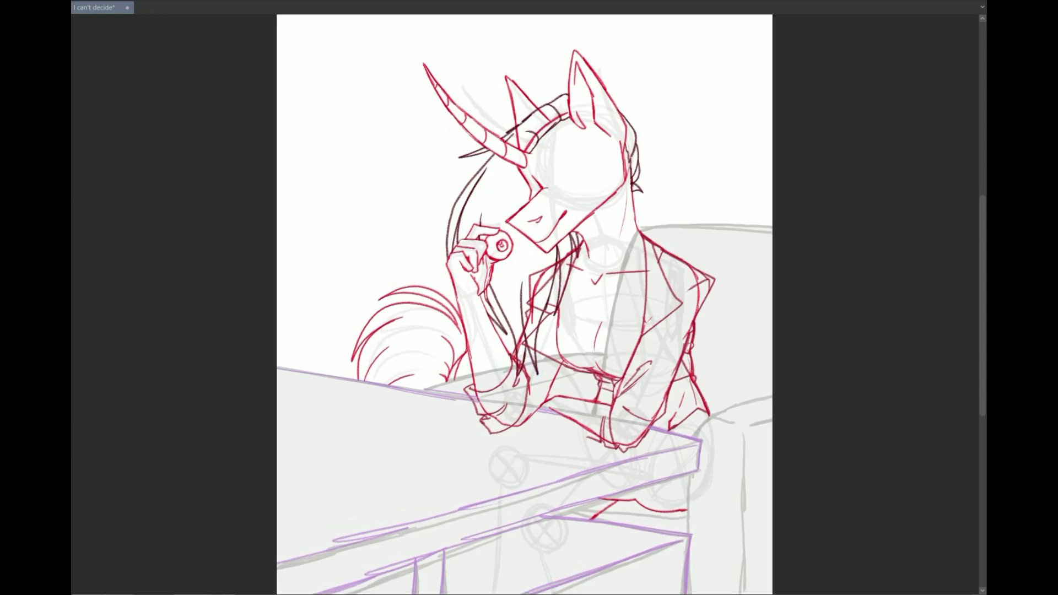
left_click_drag(511, 426, 554, 384)
left_click_drag(638, 234, 616, 297)
mouse_move(584, 242)
left_mouse_down()
mouse_move(606, 284)
mouse_move(606, 380)
left_mouse_up()
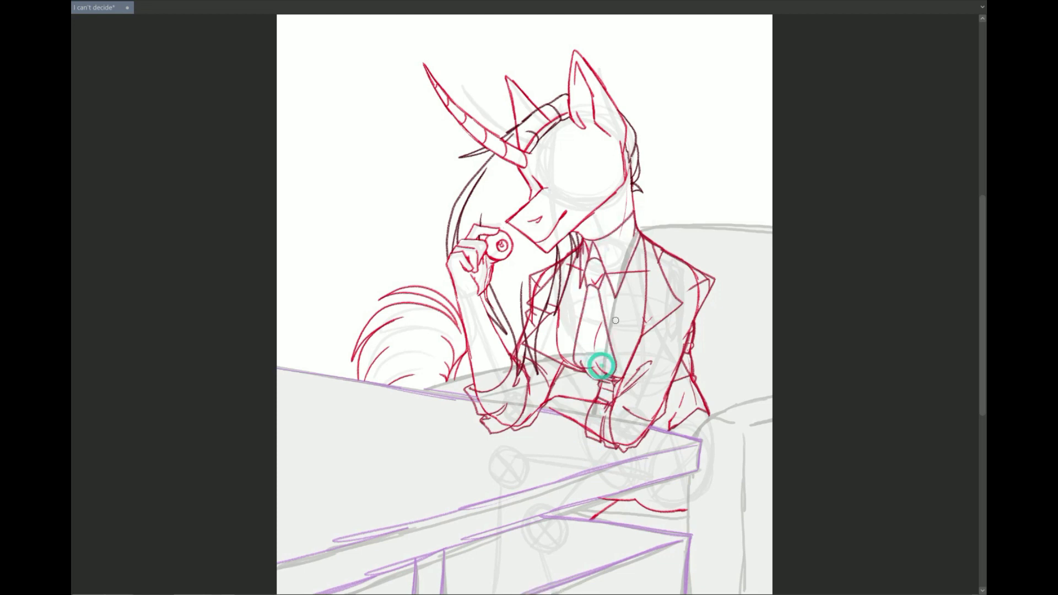
Step: Erase the body and clothing lines overlapped by the hair, vest and sleeves
key("e")
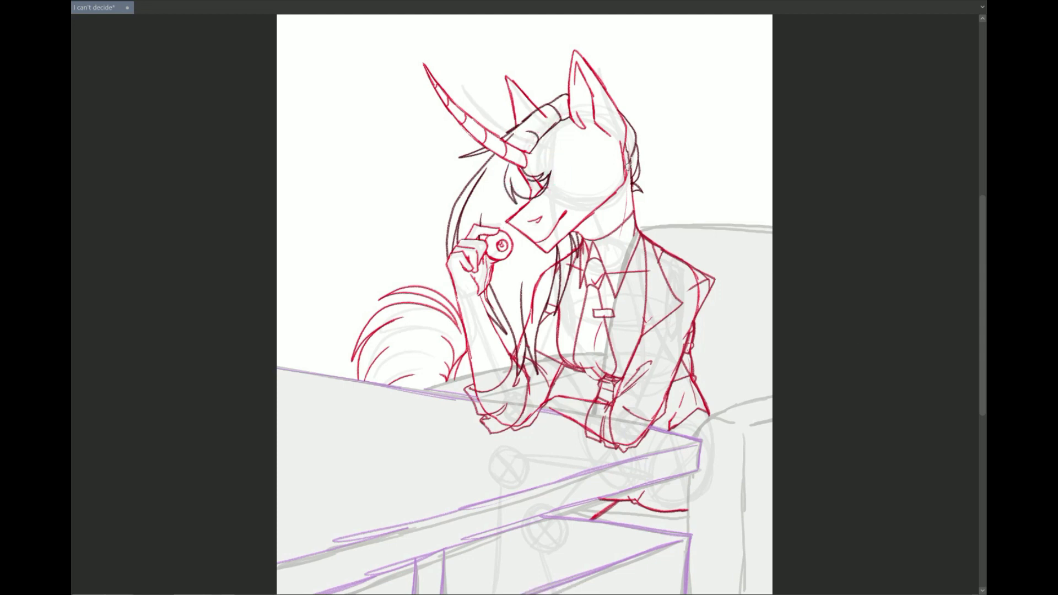
left_click(529, 382)
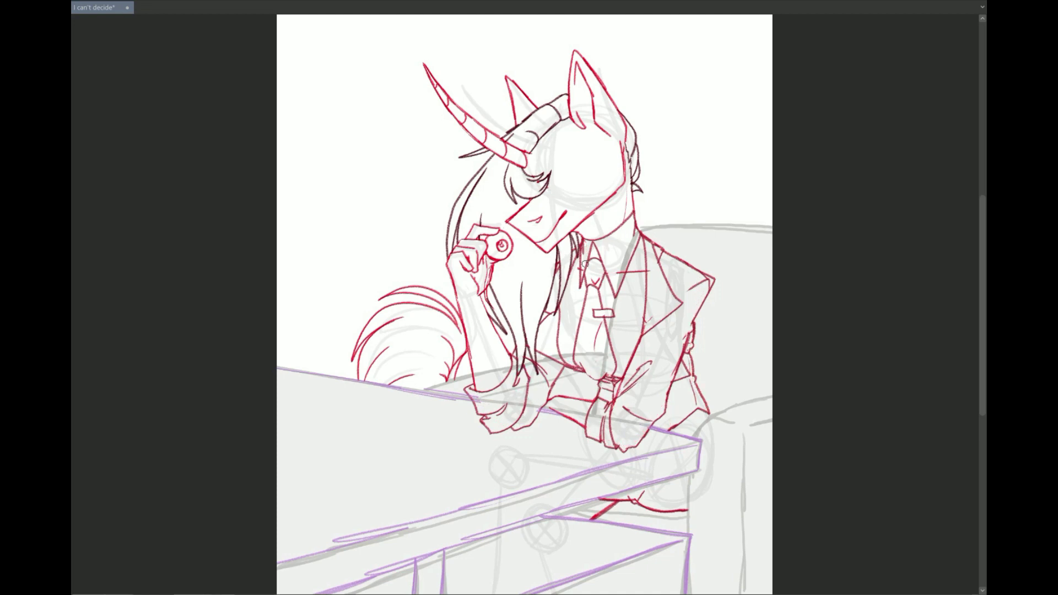
key("/")
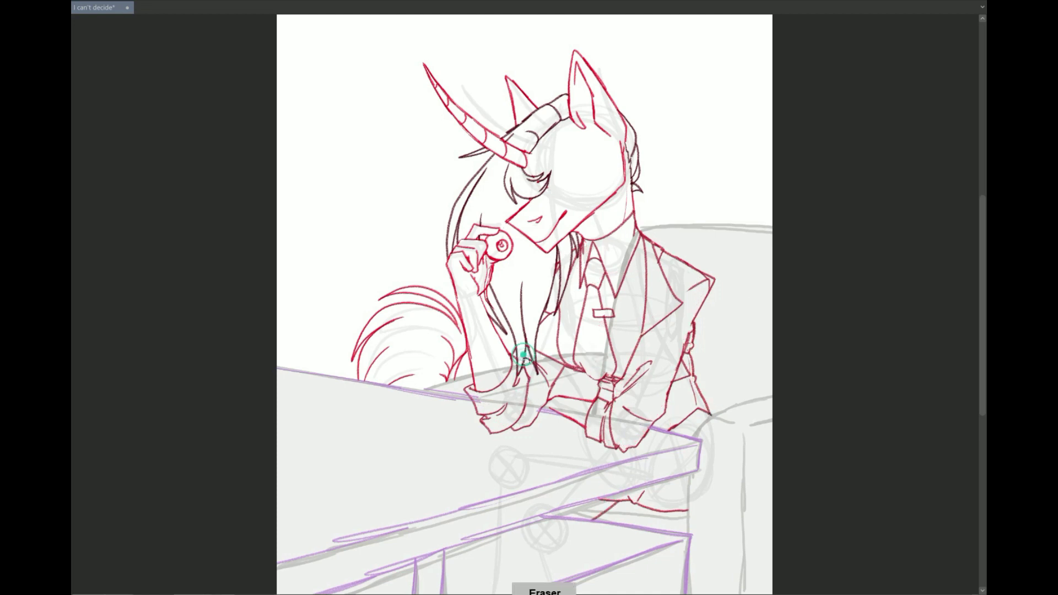
key("ctrl+z")
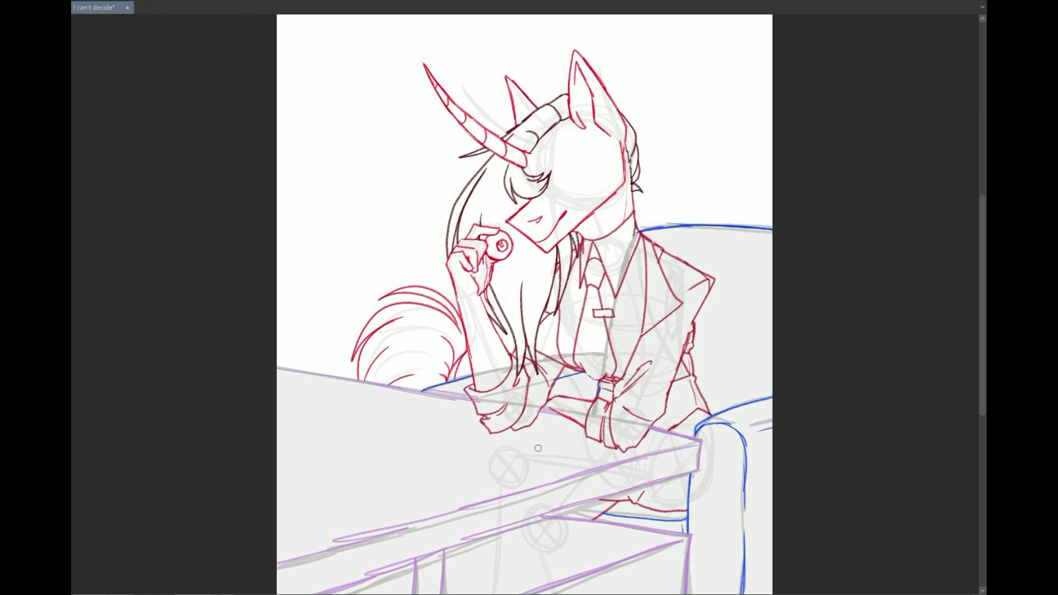
Step: Unify the character, chair and table lines in red and touch up the line beside the resting elbow
left_click(266, 1)
left_click(268, 2)
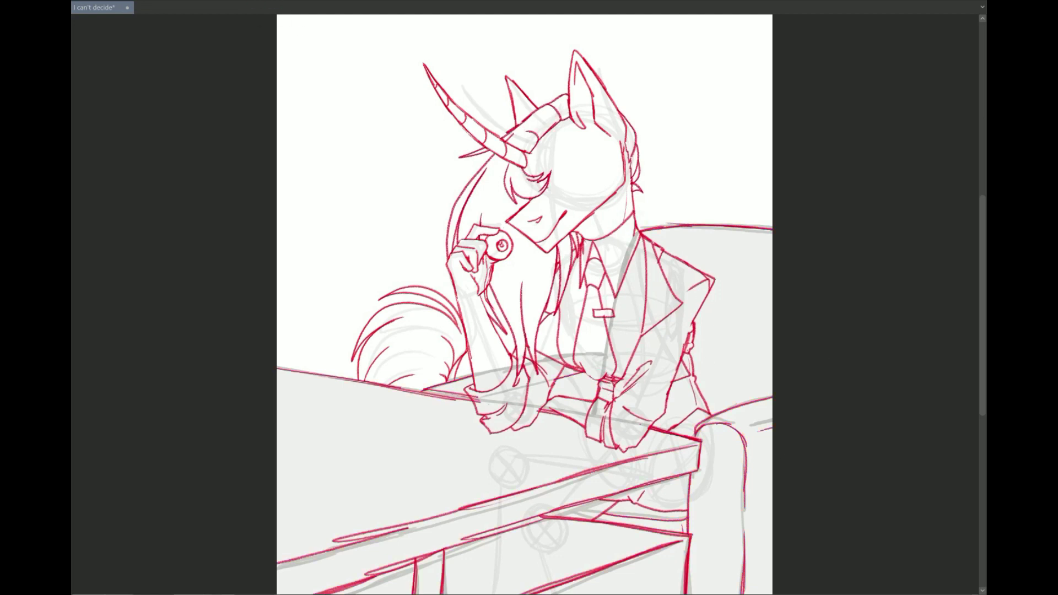
key("ctrl+z")
key("ctrl+z")
left_click_drag(652, 425, 683, 435)
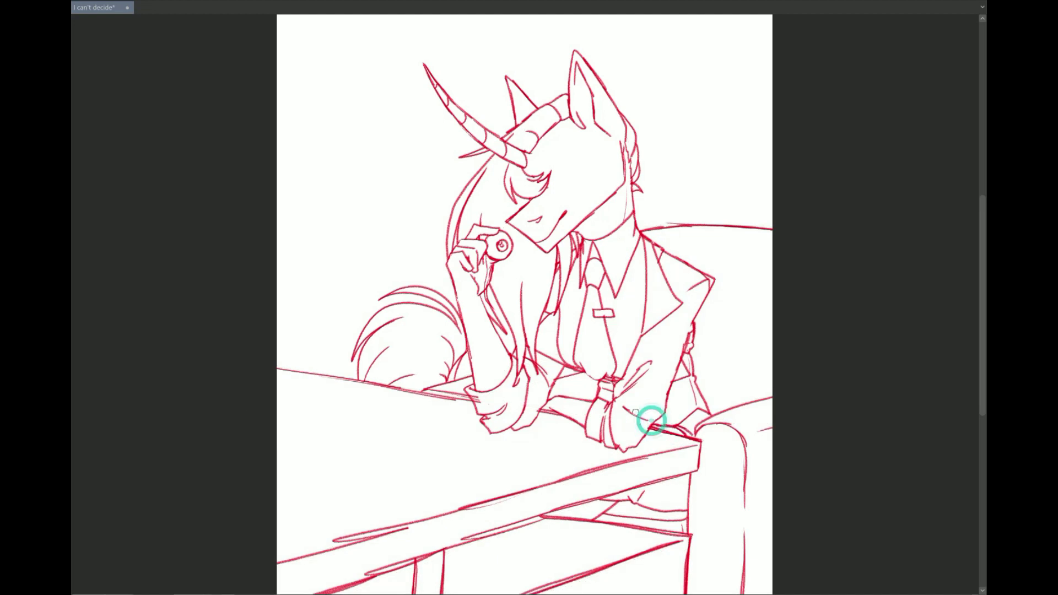
Step: Draw the eye in black with heavy lashes, an upper lid and iris, and a slanted eyebrow above it
scroll(539, 229, "up", 5)
mouse_move(527, 238)
left_mouse_down()
mouse_move(545, 194)
mouse_move(650, 149)
left_mouse_up()
mouse_move(544, 237)
left_mouse_down()
mouse_move(606, 181)
mouse_move(589, 215)
mouse_move(518, 193)
mouse_move(567, 197)
left_mouse_up()
key("ctrl+z")
left_click_drag(567, 197, 609, 174)
left_click_drag(532, 215, 650, 144)
left_click_drag(567, 190, 618, 150)
left_click_drag(606, 176, 649, 147)
left_click_drag(568, 229, 624, 192)
left_click_drag(542, 190, 617, 152)
mouse_move(568, 130)
left_mouse_down()
mouse_move(619, 118)
mouse_move(505, 175)
mouse_move(521, 190)
left_mouse_up()
left_click_drag(529, 226, 567, 207)
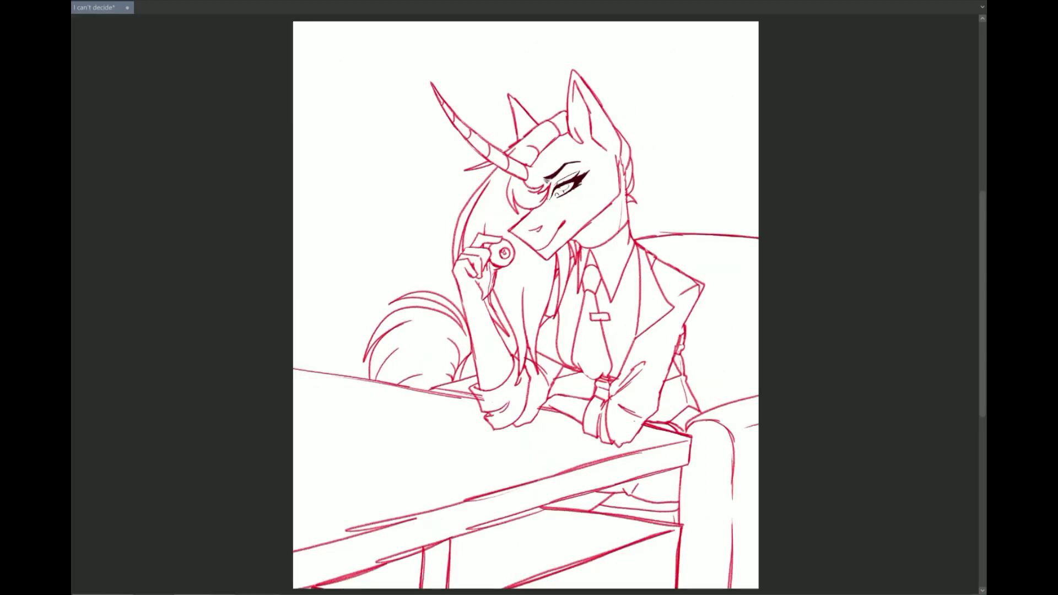
key("2")
right_click(823, 385)
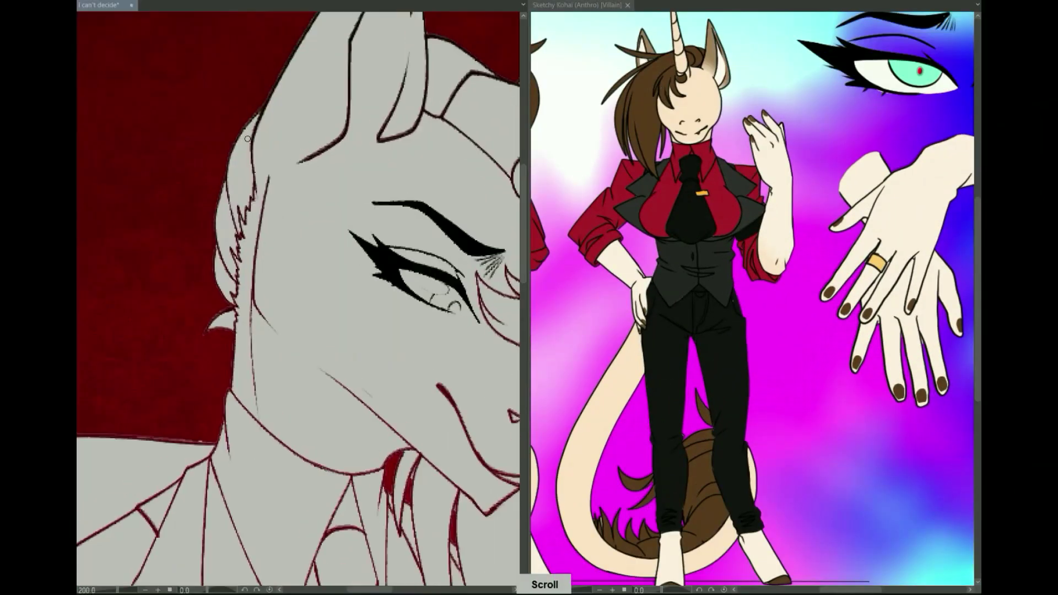
Step: Paint the hair at the nape brown along its jagged edge and fill the small pointed tuft below it
scroll(247, 139, "up", 2)
mouse_move(254, 122)
left_mouse_down()
mouse_move(229, 264)
mouse_move(223, 395)
mouse_move(207, 416)
left_mouse_up()
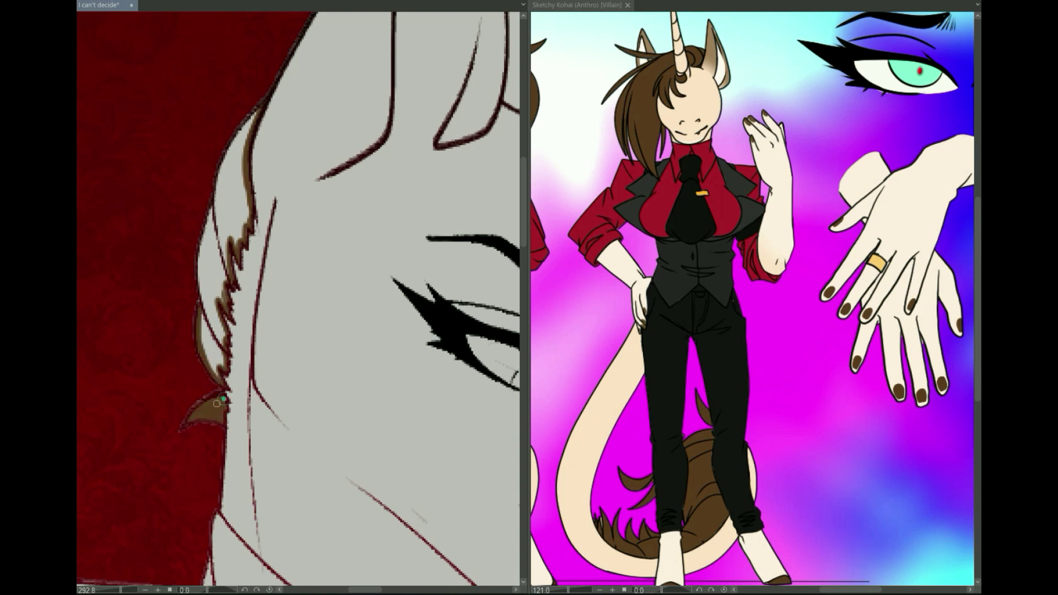
left_click_drag(217, 314, 212, 199)
mouse_move(243, 121)
left_mouse_down()
mouse_move(231, 352)
mouse_move(385, 221)
left_mouse_up()
Step: Trace the edges of the hair on top of the head, from the ear to the horn, in brown with a smaller brush
key("bracketleft")
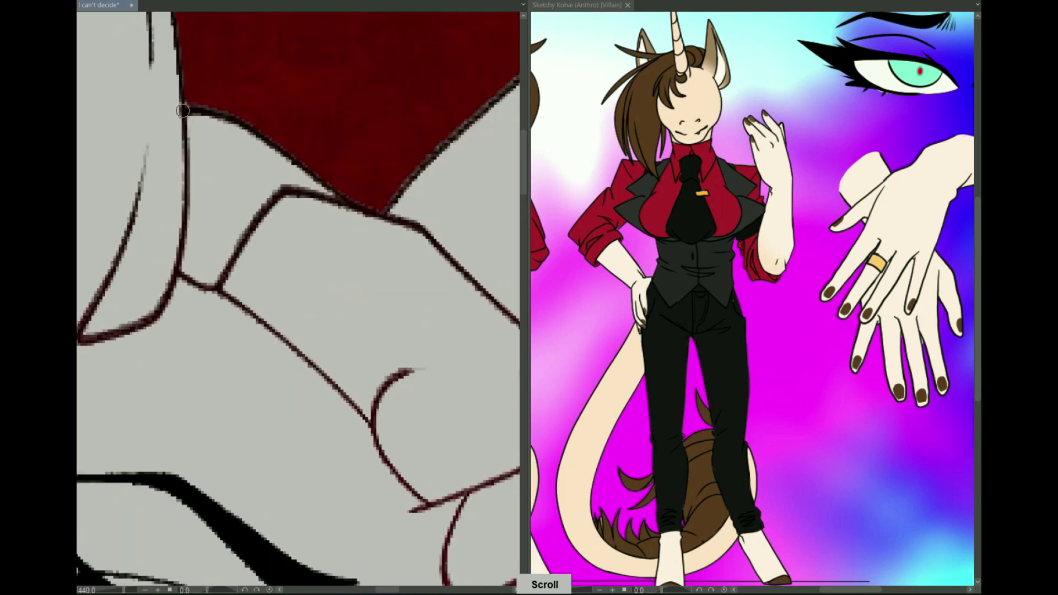
left_click_drag(188, 110, 300, 350)
left_click_drag(292, 342, 432, 499)
left_click_drag(193, 116, 361, 218)
scroll(418, 323, "up", 2)
left_click_drag(283, 420, 483, 329)
left_click_drag(187, 117, 466, 326)
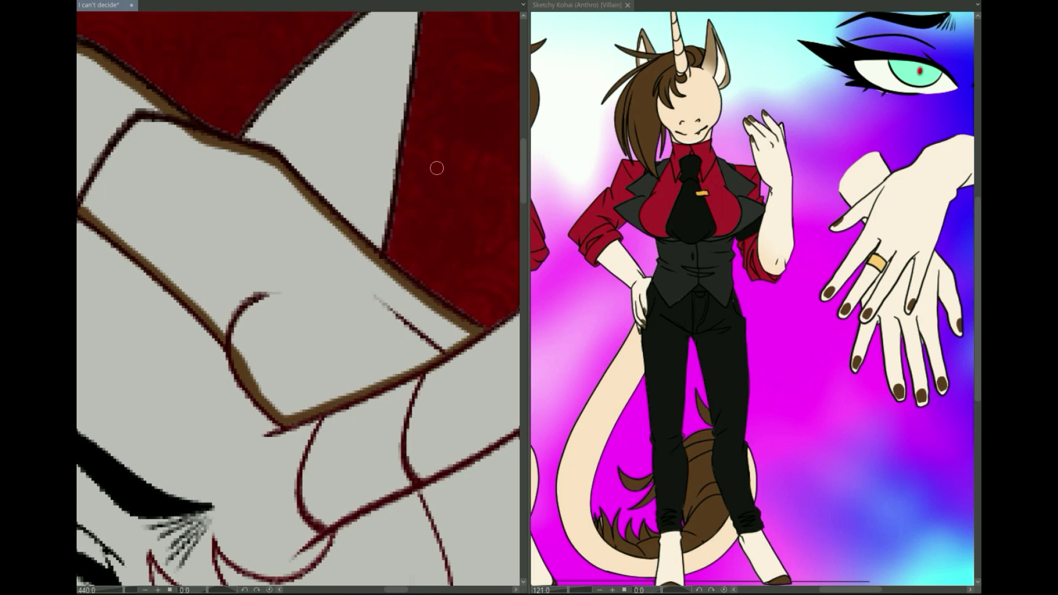
Step: Trace the hair edges in brown around the forelock, along the muzzle and jaw, and around the held eyeball
scroll(456, 319, "down", 2)
right_click(961, 465)
left_click(960, 461)
mouse_move(440, 330)
left_mouse_down()
mouse_move(336, 331)
mouse_move(405, 567)
left_mouse_up()
mouse_move(259, 160)
left_mouse_down()
mouse_move(368, 395)
mouse_move(349, 373)
mouse_move(292, 419)
mouse_move(408, 418)
left_mouse_up()
mouse_move(237, 259)
left_mouse_down()
mouse_move(161, 239)
mouse_move(187, 314)
left_mouse_up()
mouse_move(220, 326)
left_mouse_down()
mouse_move(342, 371)
mouse_move(342, 200)
left_mouse_up()
mouse_move(408, 292)
left_mouse_down()
mouse_move(397, 364)
mouse_move(397, 331)
left_mouse_up()
mouse_move(405, 251)
left_mouse_down()
mouse_move(344, 265)
mouse_move(361, 367)
mouse_move(333, 568)
left_mouse_up()
left_click_drag(336, 243, 173, 355)
left_click_drag(177, 352, 321, 347)
Step: Paint the hair strands hanging below the jaw brown and trace the hair edge beside the raised arm
left_click_drag(206, 361, 225, 286)
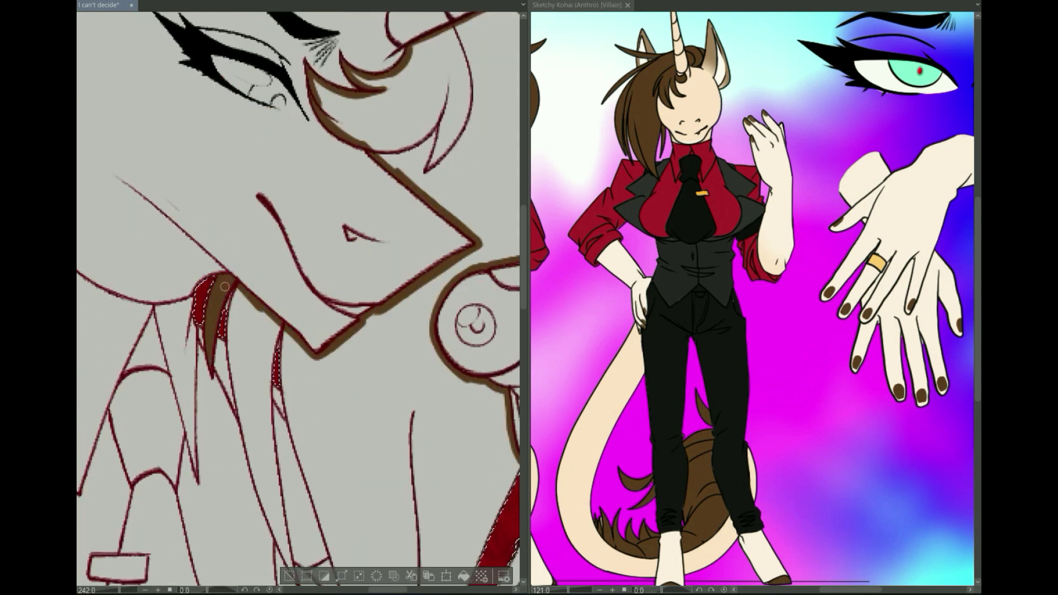
mouse_move(225, 331)
left_mouse_down()
mouse_move(226, 270)
mouse_move(273, 408)
left_mouse_up()
mouse_move(230, 259)
left_mouse_down()
mouse_move(287, 481)
mouse_move(274, 287)
mouse_move(313, 433)
left_mouse_up()
scroll(307, 284, "down", 5)
left_click_drag(410, 381, 366, 469)
left_click_drag(441, 418, 407, 510)
Step: Trace the tail's edge beside the raised arm and fill the tail and the remaining mane areas brown
key("ctrl+minus")
key("ctrl+minus")
mouse_move(436, 226)
left_mouse_down()
mouse_move(458, 273)
mouse_move(399, 337)
left_mouse_up()
left_click_drag(378, 592, 396, 592)
scroll(386, 441, "up", 2)
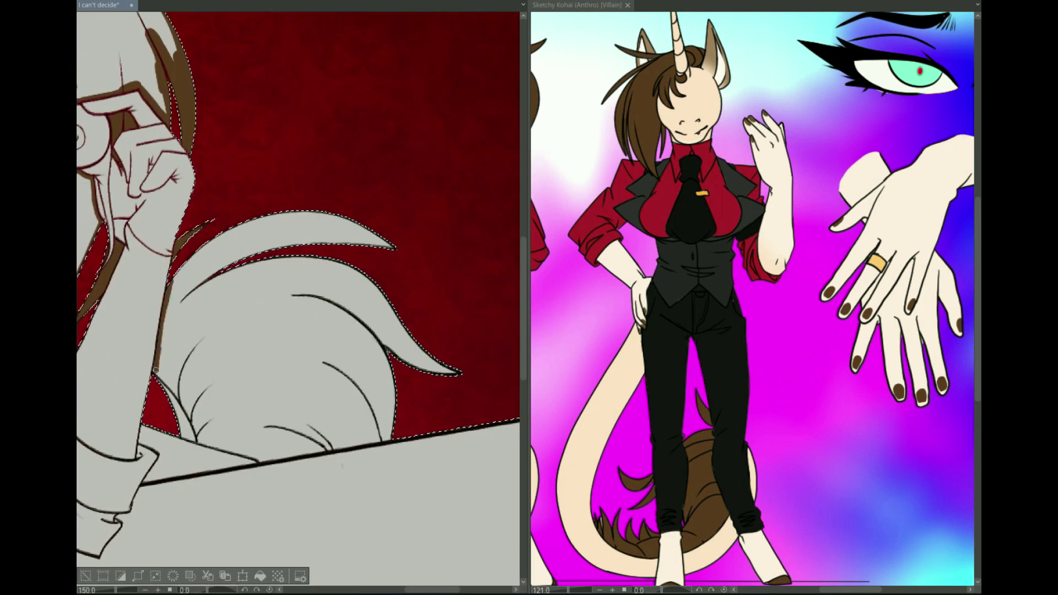
mouse_move(198, 444)
left_mouse_down()
mouse_move(330, 460)
mouse_move(516, 361)
mouse_move(266, 221)
left_mouse_up()
mouse_move(435, 210)
left_mouse_down()
mouse_move(207, 250)
mouse_move(302, 314)
left_mouse_up()
scroll(303, 315, "down", 4)
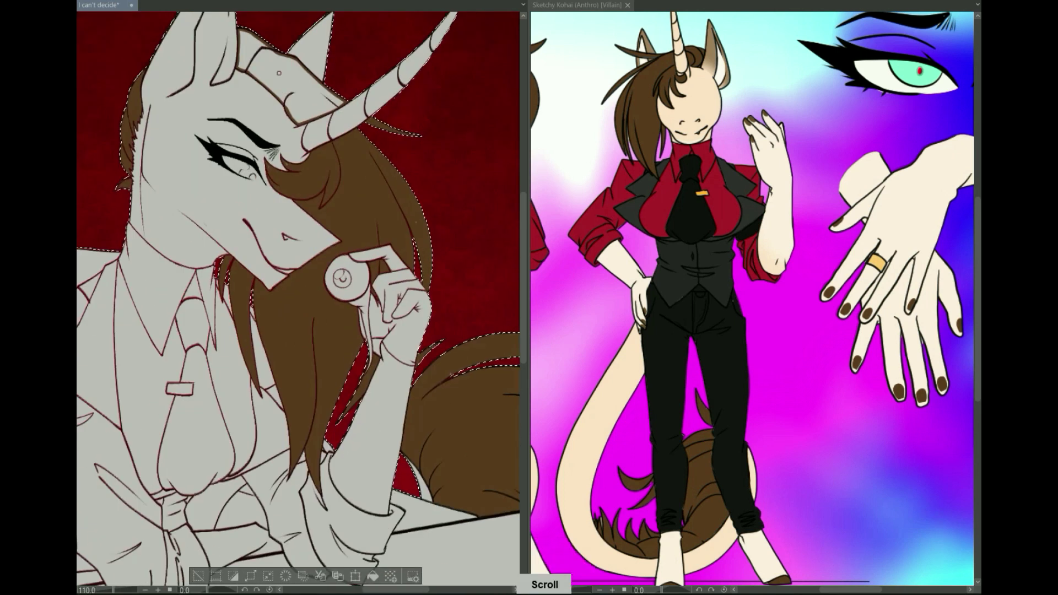
scroll(420, 449, "up", 3)
scroll(420, 449, "down", 3)
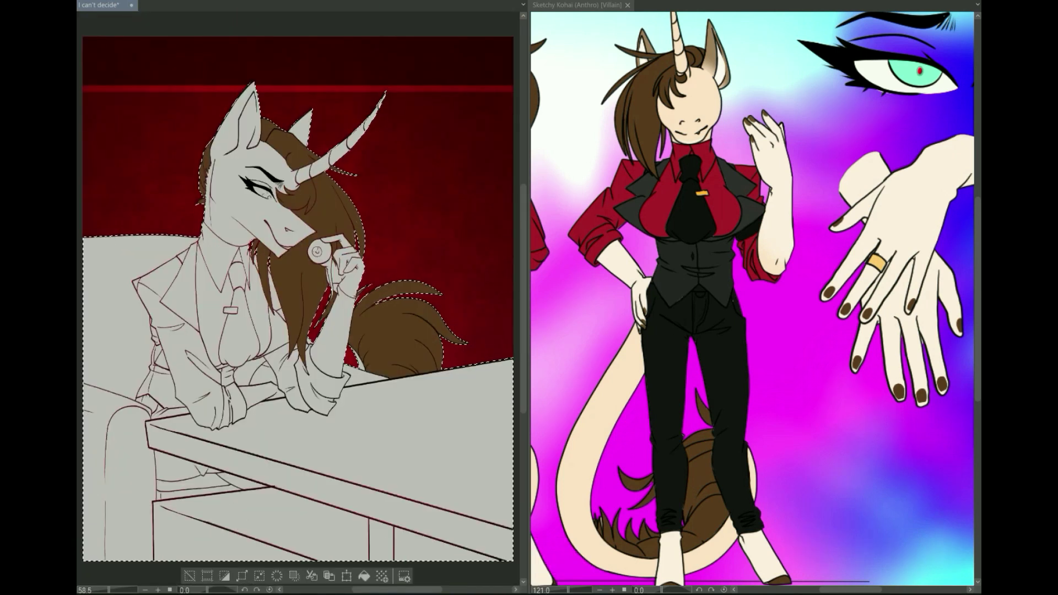
scroll(182, 148, "up", 4)
scroll(181, 147, "down", 4)
scroll(389, 313, "up", 4)
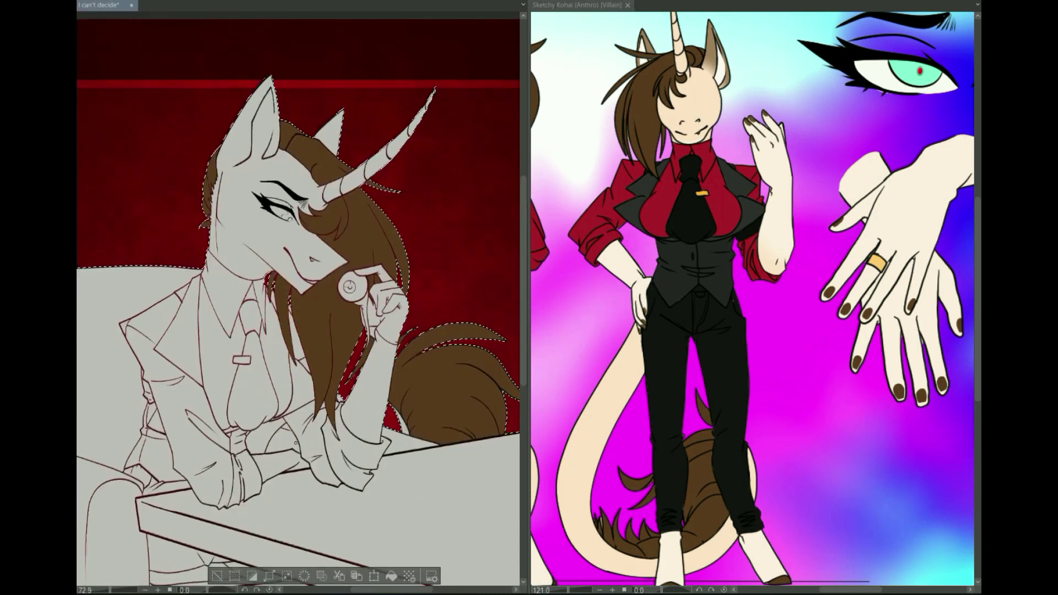
Step: Outline the raised and resting forearms in light peach and fill them up to the gloves and rolled sleeves
mouse_move(389, 313)
left_mouse_down()
mouse_move(397, 343)
mouse_move(496, 246)
left_mouse_up()
scroll(389, 590, "right", 3)
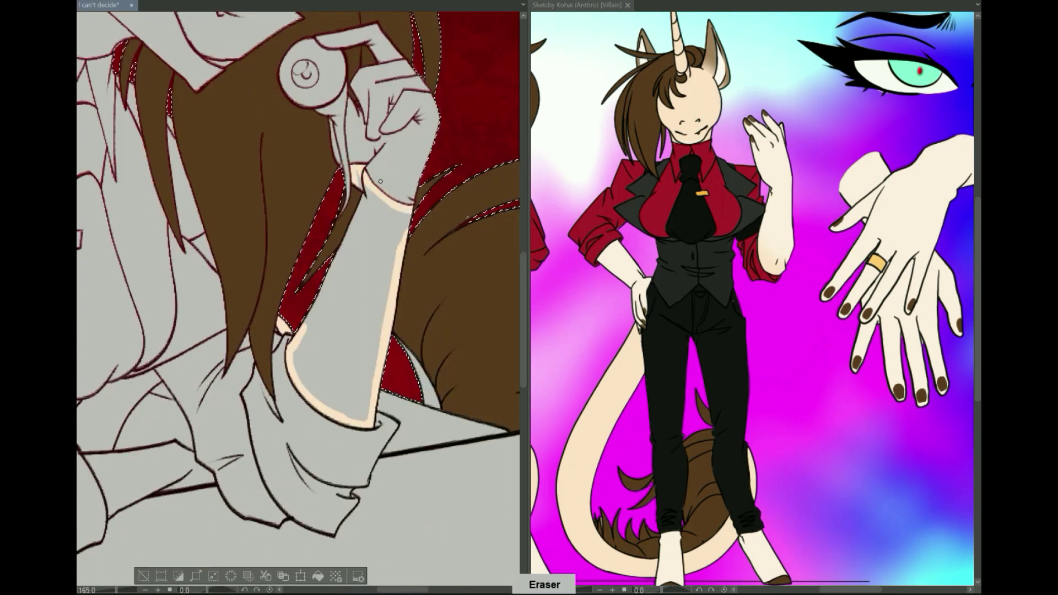
left_click_drag(380, 204, 341, 386)
scroll(335, 296, "left", 3)
scroll(335, 296, "up", 2)
mouse_move(331, 300)
left_mouse_down()
mouse_move(243, 336)
mouse_move(335, 296)
mouse_move(232, 386)
mouse_move(331, 320)
left_mouse_up()
scroll(335, 296, "down", 2)
scroll(331, 320, "down", 3)
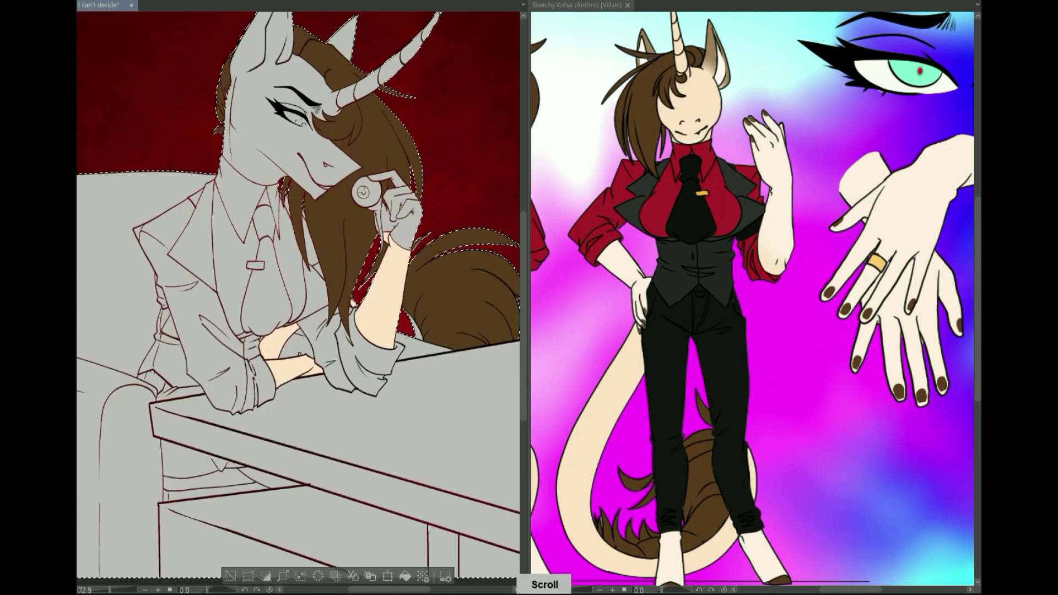
Step: Colour the head, neck and horn peach and the ears taupe fading at the base, with an off-white inner ear
scroll(409, 321, "up", 3)
scroll(409, 321, "up", 5)
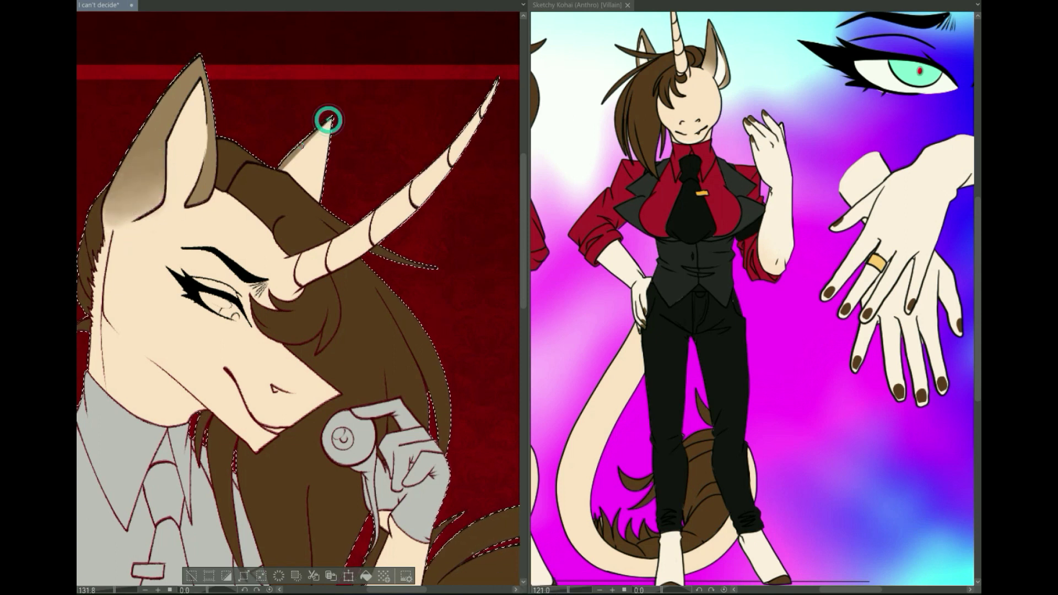
left_click_drag(205, 161, 167, 199)
left_click_drag(174, 135, 173, 203)
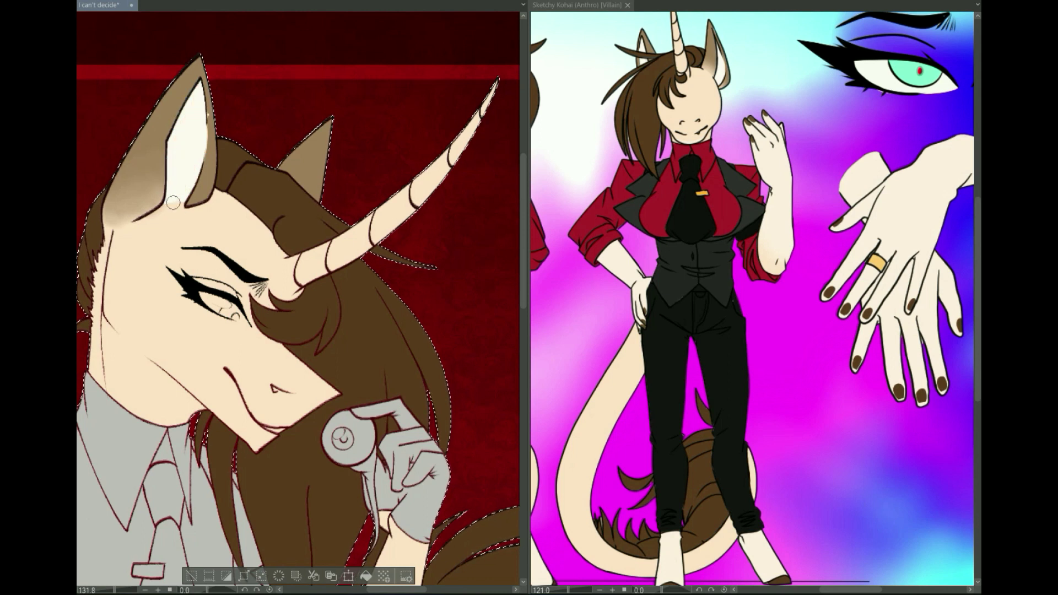
Step: Lighten the forearms and horn with a soft cream tone and colour the white of the eye
scroll(429, 375, "down", 5)
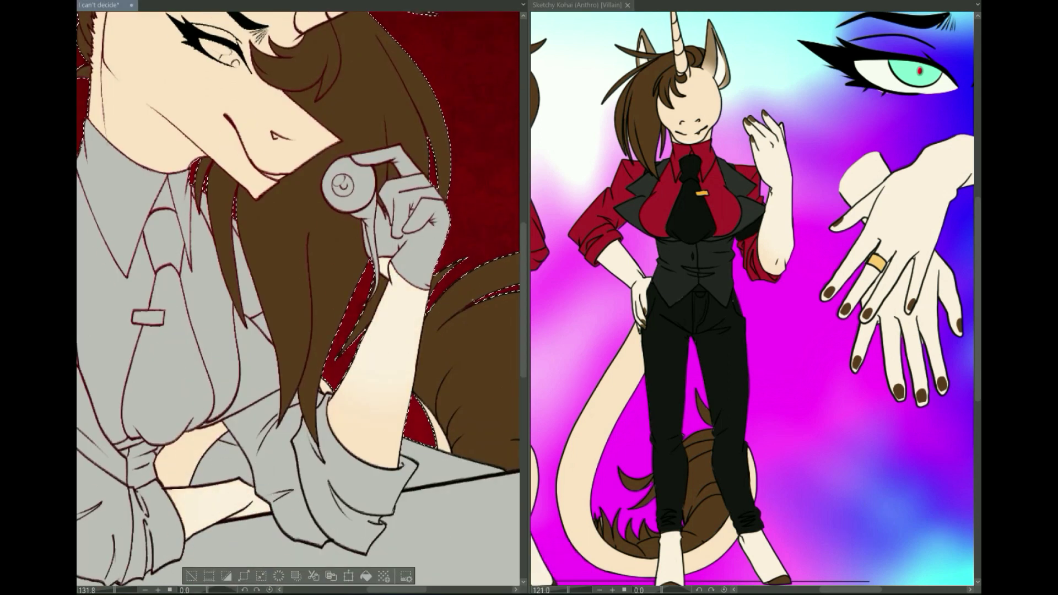
scroll(510, 107, "up", 3)
scroll(510, 106, "up", 1)
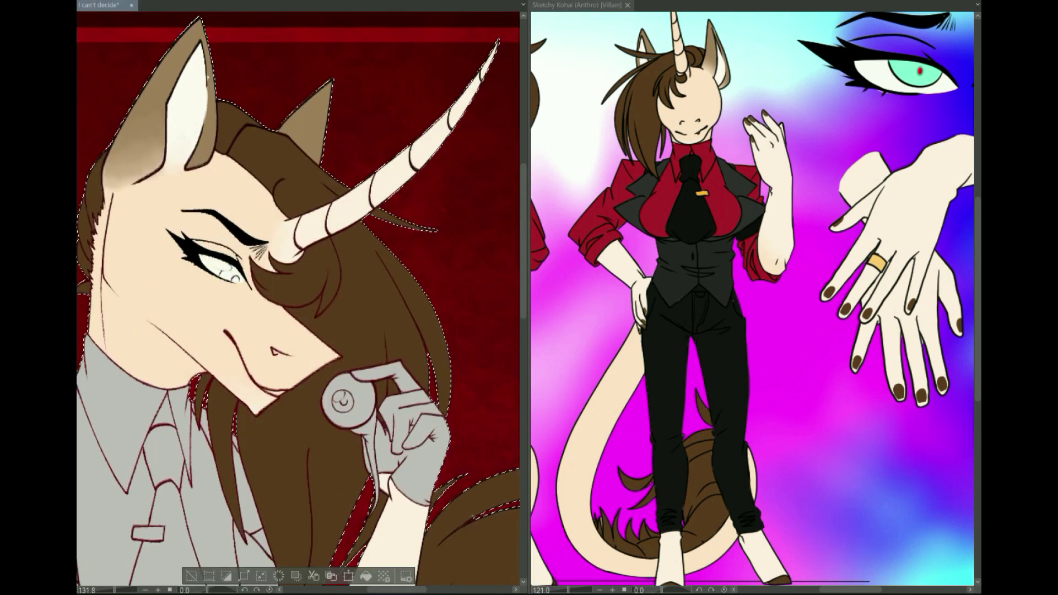
key("bracketright")
Step: Colour the iris mint green with a grey ring and a red pupil, matching the reference eye
scroll(228, 272, "up", 5)
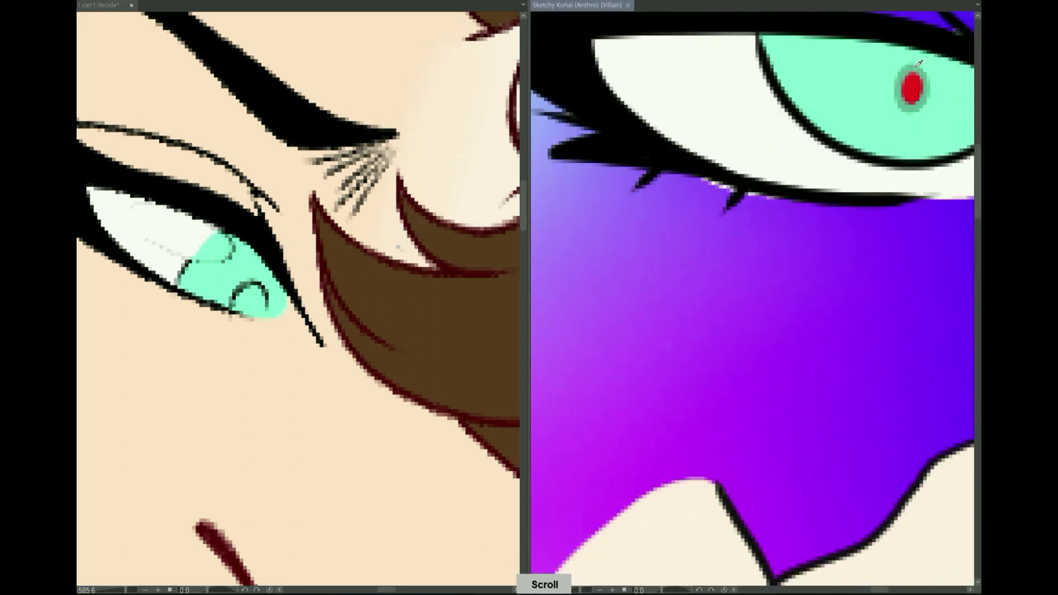
left_click(251, 304)
scroll(294, 466, "down", 5)
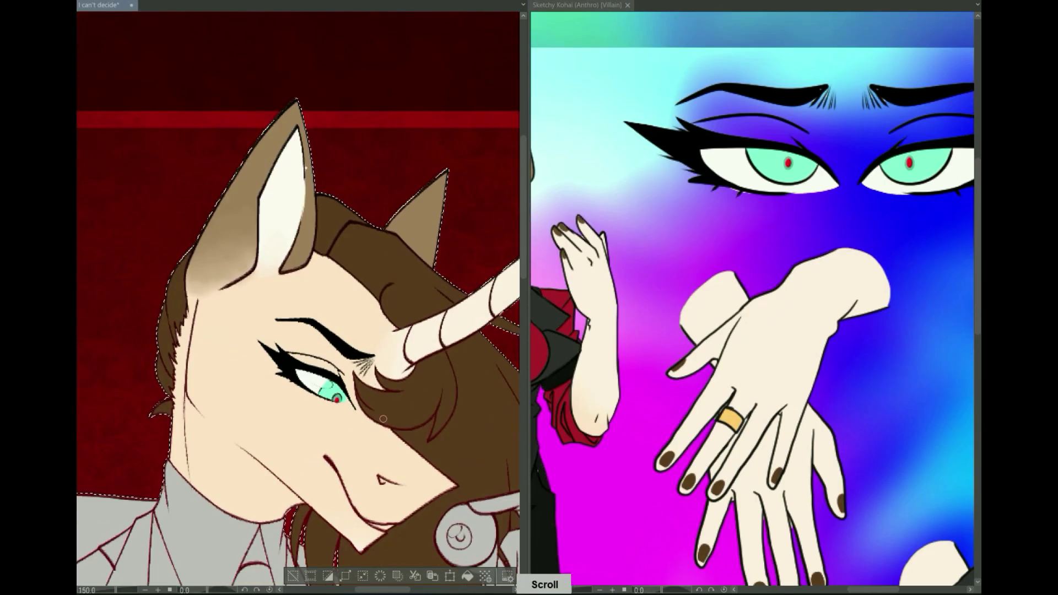
scroll(332, 395, "up", 4)
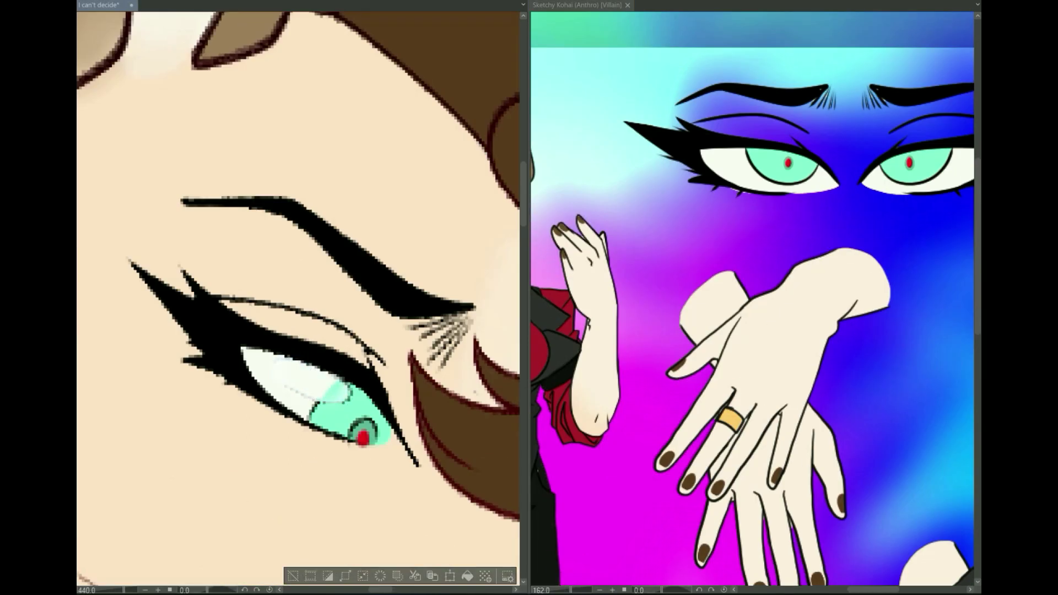
key("ctrl+0")
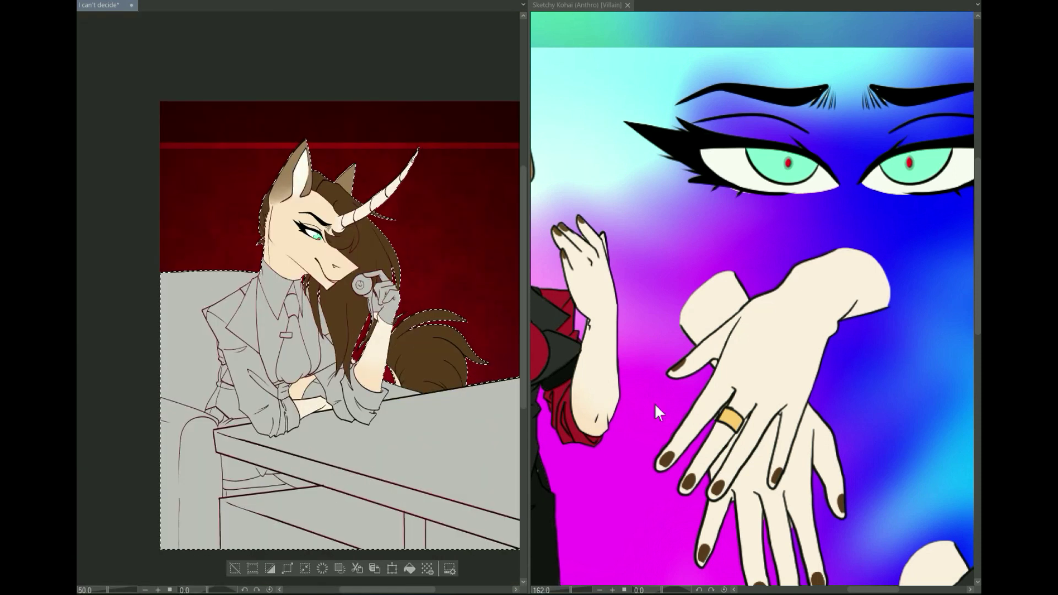
Step: Outline the shirt front crimson along the collar, tie and vest edges, and fill the enclosed area
scroll(653, 402, "left", 5)
scroll(238, 218, "up", 4)
mouse_move(238, 218)
left_mouse_down()
mouse_move(236, 390)
mouse_move(258, 433)
mouse_move(284, 448)
left_mouse_up()
scroll(292, 370, "up", 3)
left_click_drag(270, 367, 317, 248)
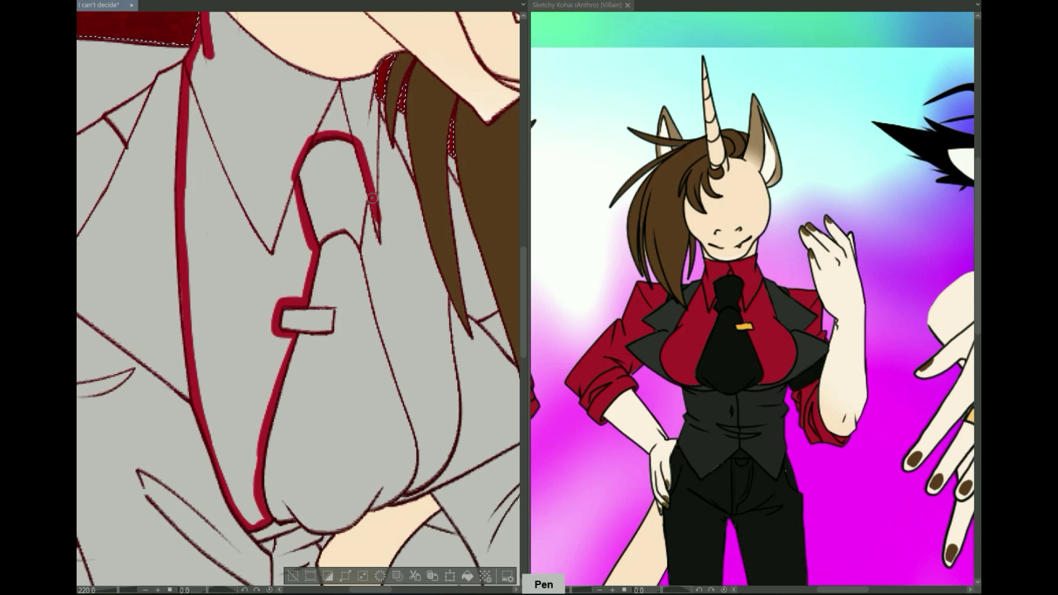
mouse_move(372, 198)
left_mouse_down()
mouse_move(366, 323)
mouse_move(419, 440)
left_mouse_up()
scroll(348, 95, "up", 2)
left_click_drag(205, 31, 377, 118)
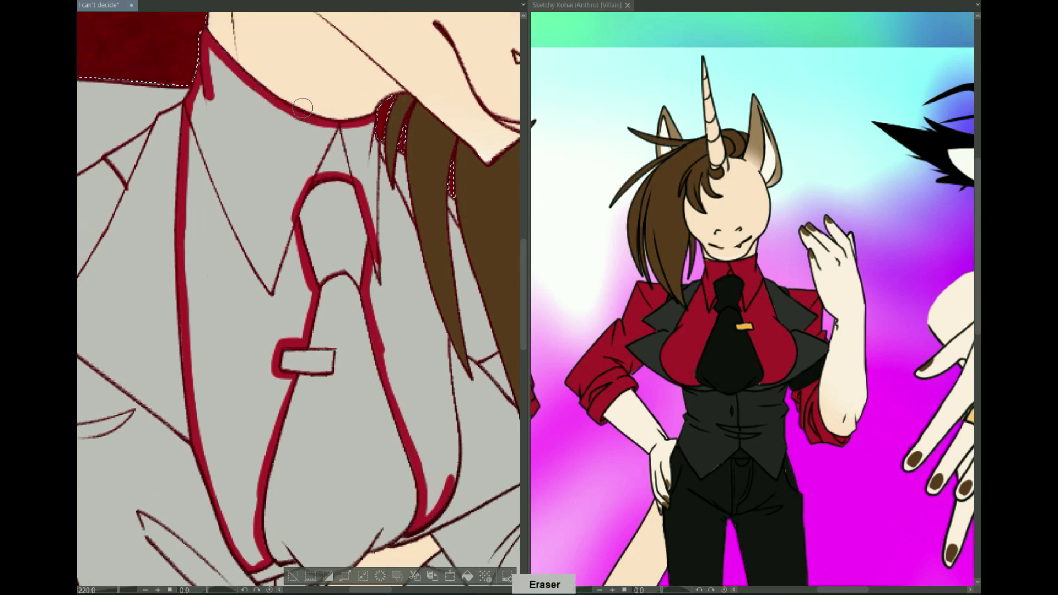
left_click_drag(410, 227, 458, 490)
scroll(298, 298, "down", 2)
Step: Outline the shoulder and sleeve of the resting arm in crimson, down to the rolled cuff
mouse_move(263, 222)
left_mouse_down()
mouse_move(197, 340)
mouse_move(162, 360)
left_mouse_up()
key("e")
left_click_drag(133, 317, 223, 501)
left_click_drag(198, 338, 320, 438)
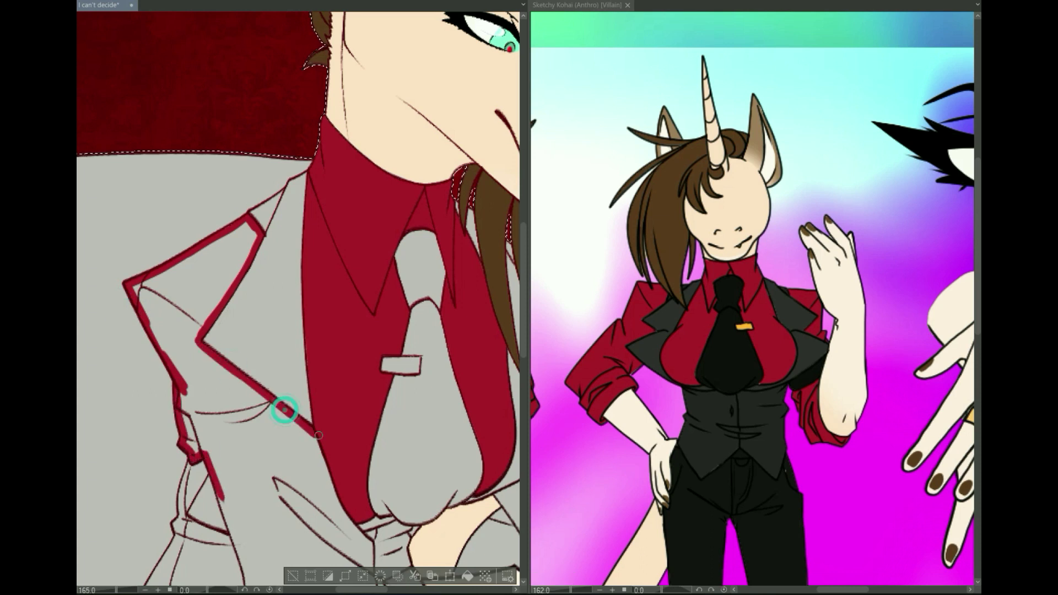
scroll(331, 385, "down", 4)
left_click_drag(352, 295, 384, 358)
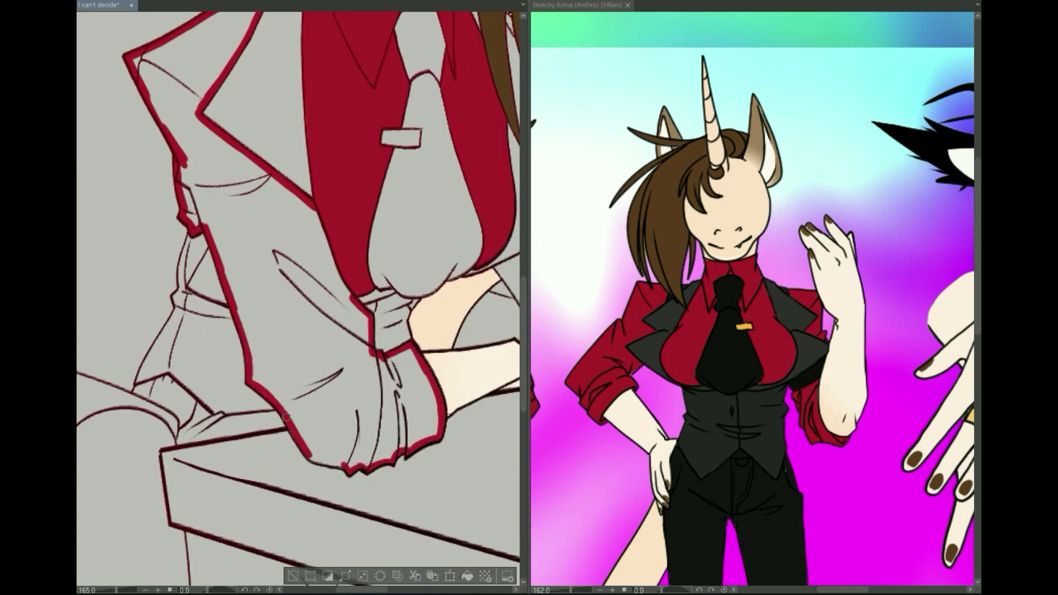
Step: Fill the resting arm's sleeve crimson and colour the raised arm's rolled sleeve to match
scroll(286, 417, "down", 3)
scroll(261, 294, "up", 3)
left_click_drag(311, 273, 262, 296)
mouse_move(302, 379)
left_mouse_down()
mouse_move(331, 423)
mouse_move(381, 445)
mouse_move(441, 418)
left_mouse_up()
left_click_drag(325, 259, 371, 299)
mouse_move(366, 259)
left_mouse_down()
mouse_move(371, 295)
mouse_move(443, 360)
mouse_move(461, 351)
mouse_move(439, 414)
left_mouse_up()
scroll(438, 414, "down", 3)
Step: Outline and fill the vest's lapel and the chest areas beside the shirt and hair dark grey
scroll(181, 372, "up", 5)
left_click_drag(181, 373, 193, 435)
scroll(215, 424, "up", 3)
mouse_move(308, 95)
left_mouse_down()
mouse_move(196, 281)
mouse_move(218, 344)
left_mouse_up()
left_click_drag(302, 124, 311, 410)
scroll(320, 221, "right", 4)
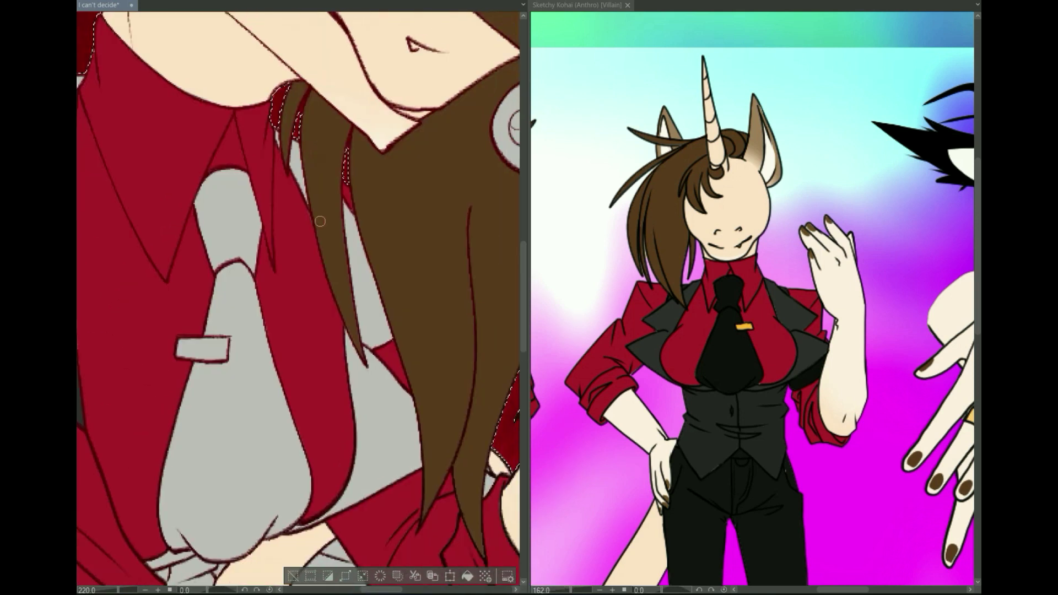
mouse_move(355, 225)
left_mouse_down()
mouse_move(356, 476)
mouse_move(359, 274)
left_mouse_up()
scroll(354, 402, "down", 2)
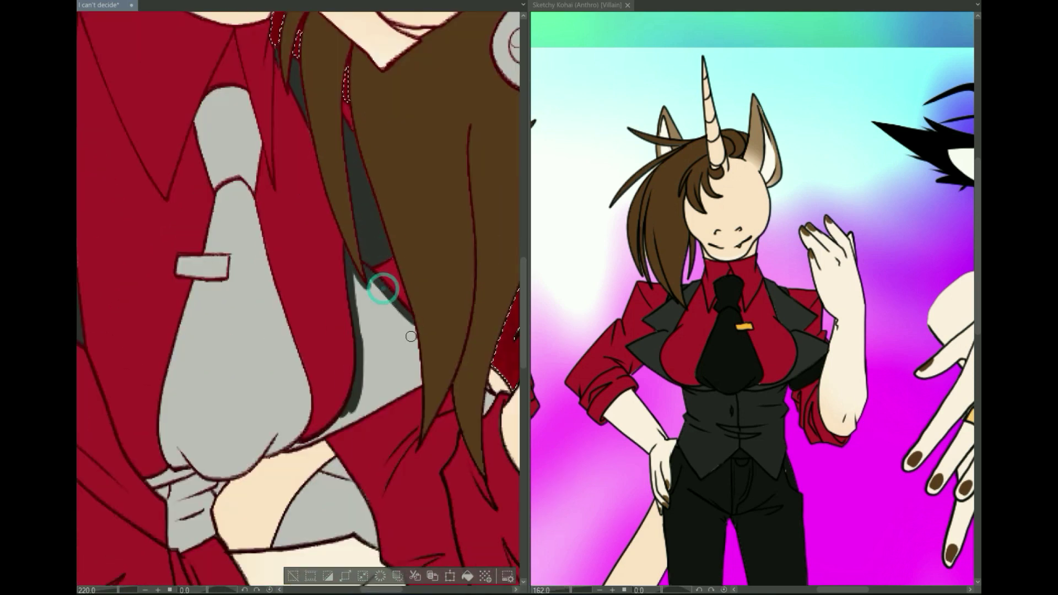
left_click_drag(415, 383, 386, 286)
key("ctrl+alt+0")
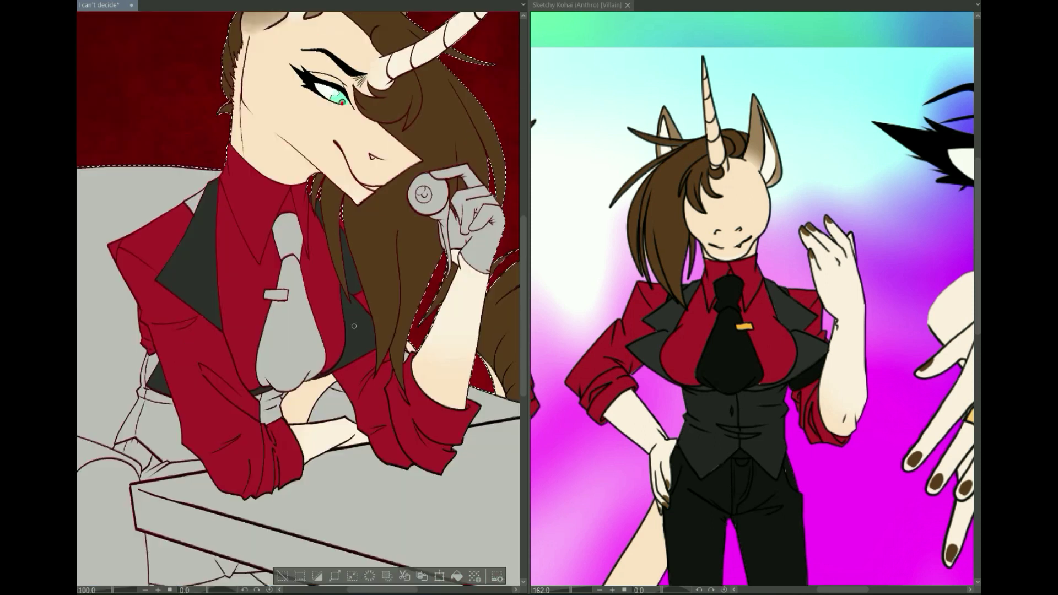
Step: Outline and fill the small vest section below the tie's tip dark grey
scroll(265, 401, "up", 4)
key("p")
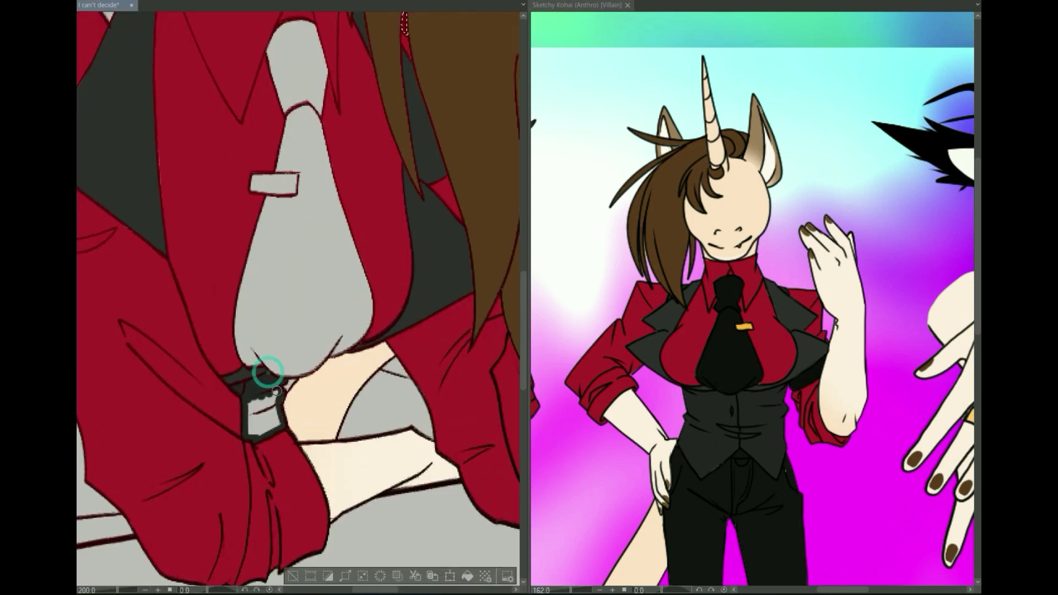
scroll(269, 374, "down", 3)
scroll(182, 385, "up", 3)
Step: Outline the waist and hips behind the resting sleeve and fill the trousers there near-black
left_click_drag(110, 396, 212, 443)
left_click_drag(225, 413, 246, 426)
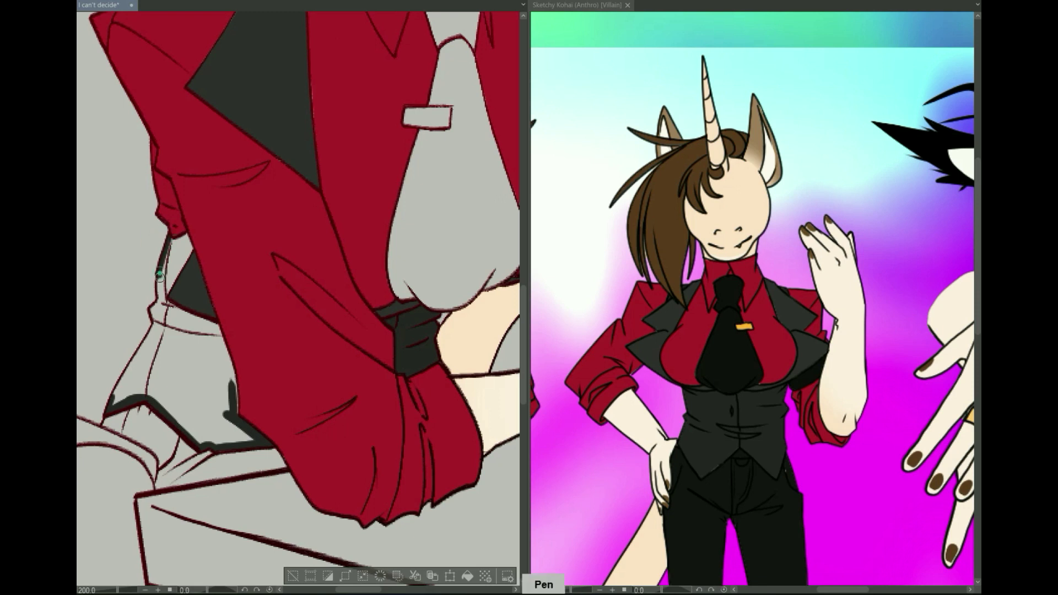
left_click_drag(160, 274, 114, 394)
left_click_drag(187, 236, 179, 269)
mouse_move(214, 323)
left_mouse_down()
mouse_move(165, 418)
mouse_move(218, 413)
left_mouse_up()
key("ctrl+0")
scroll(218, 413, "up", 5)
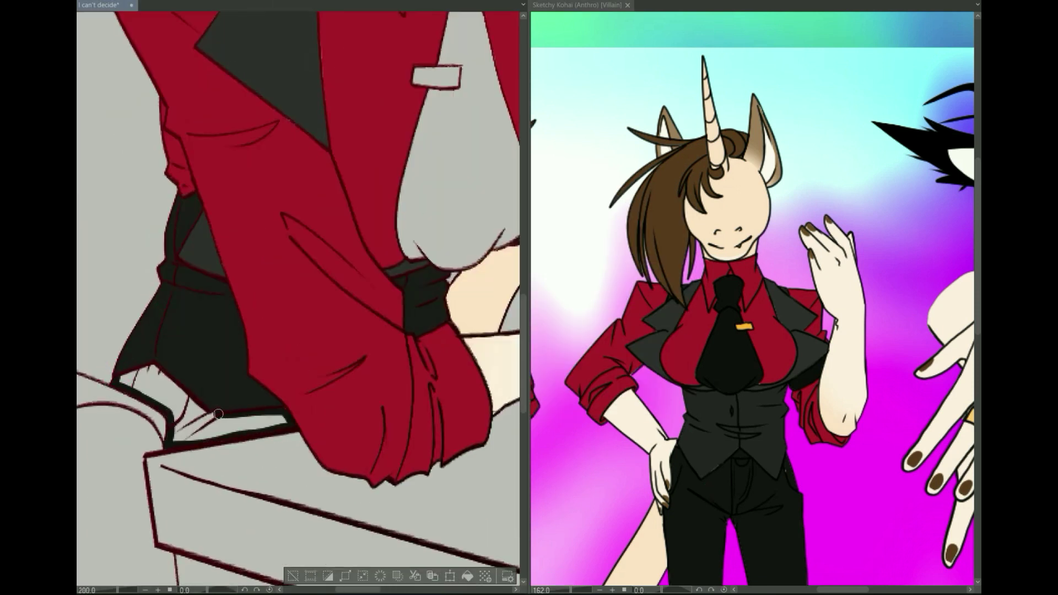
Step: Fill the remaining trouser areas near-black at the table's edge and beneath the tabletop
scroll(284, 409, "down", 3)
scroll(358, 456, "up", 2)
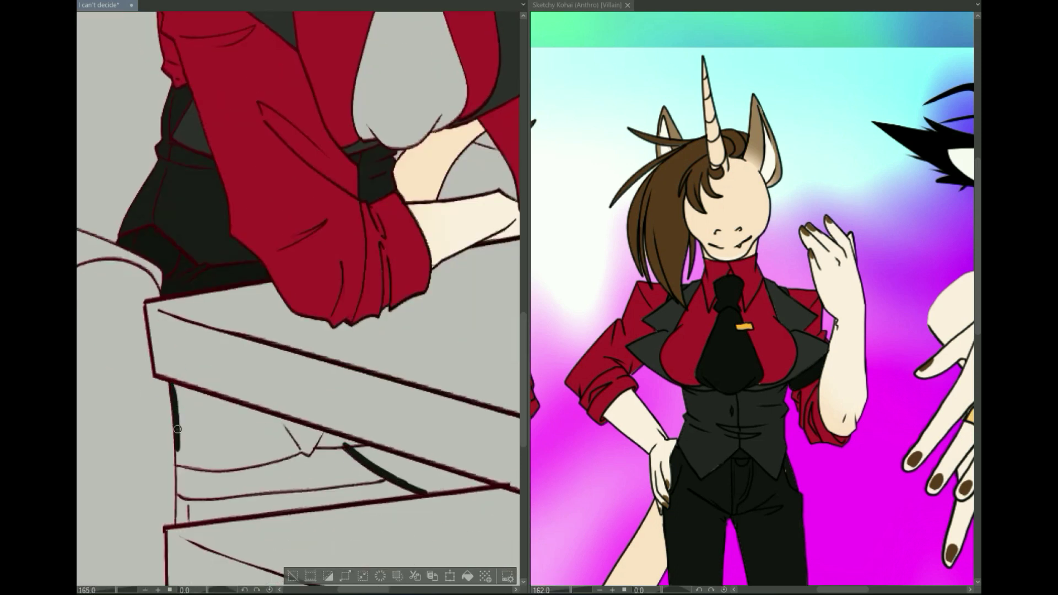
scroll(303, 442, "down", 3)
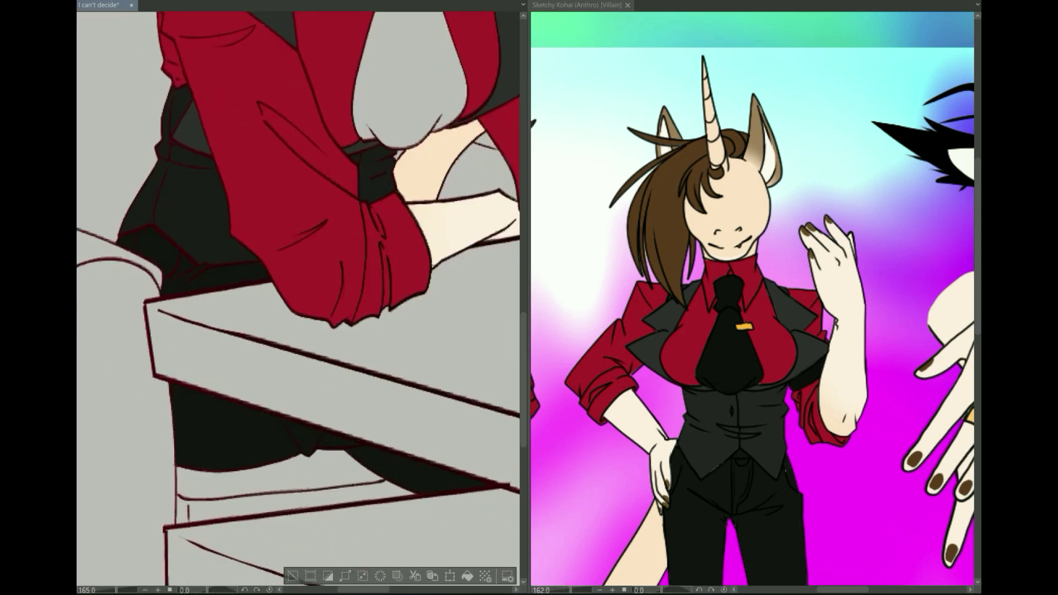
scroll(303, 28, "up", 5)
key("ctrl+0")
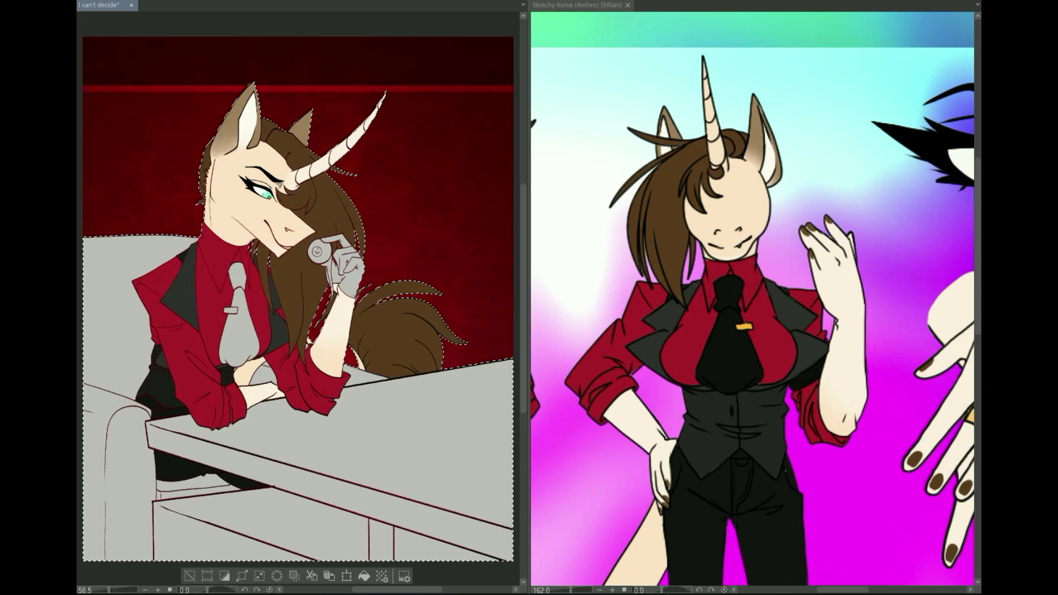
Step: Outline the tie and its knot in black, fill them, and colour the tie clip gold
scroll(226, 294, "up", 3)
scroll(221, 195, "up", 2)
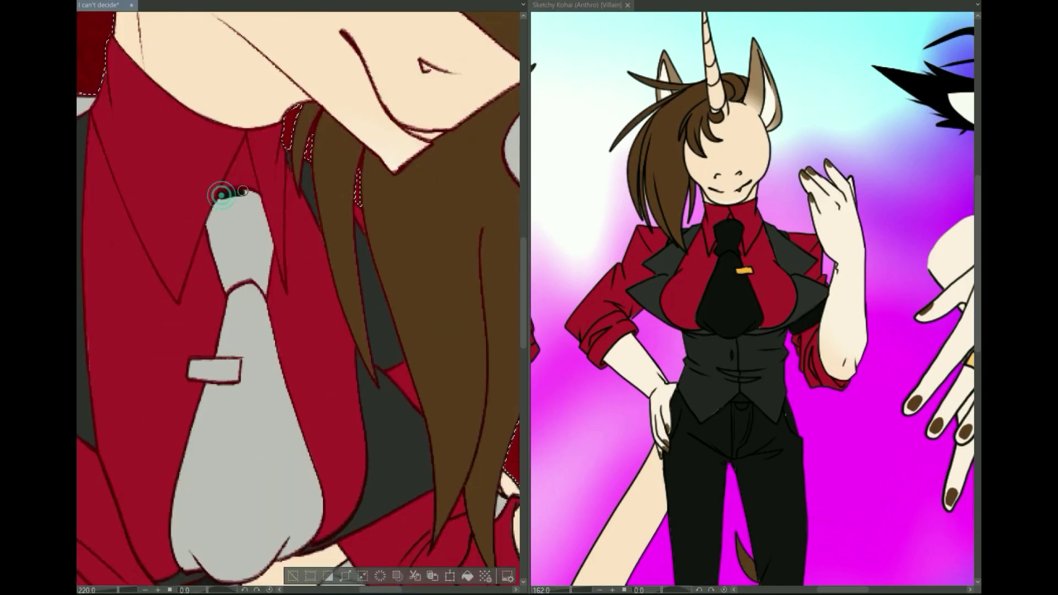
mouse_move(235, 301)
left_mouse_down()
mouse_move(204, 397)
mouse_move(187, 567)
left_mouse_up()
mouse_move(254, 287)
left_mouse_down()
mouse_move(307, 456)
mouse_move(229, 580)
left_mouse_up()
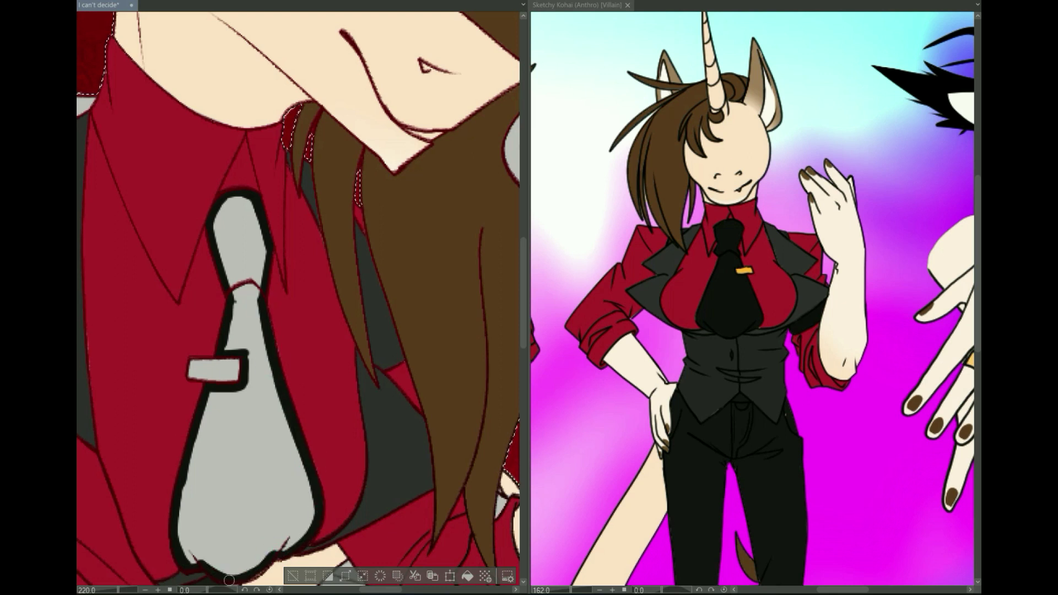
left_click(242, 523)
scroll(190, 350, "up", 3)
scroll(190, 350, "down", 6)
scroll(338, 248, "up", 3)
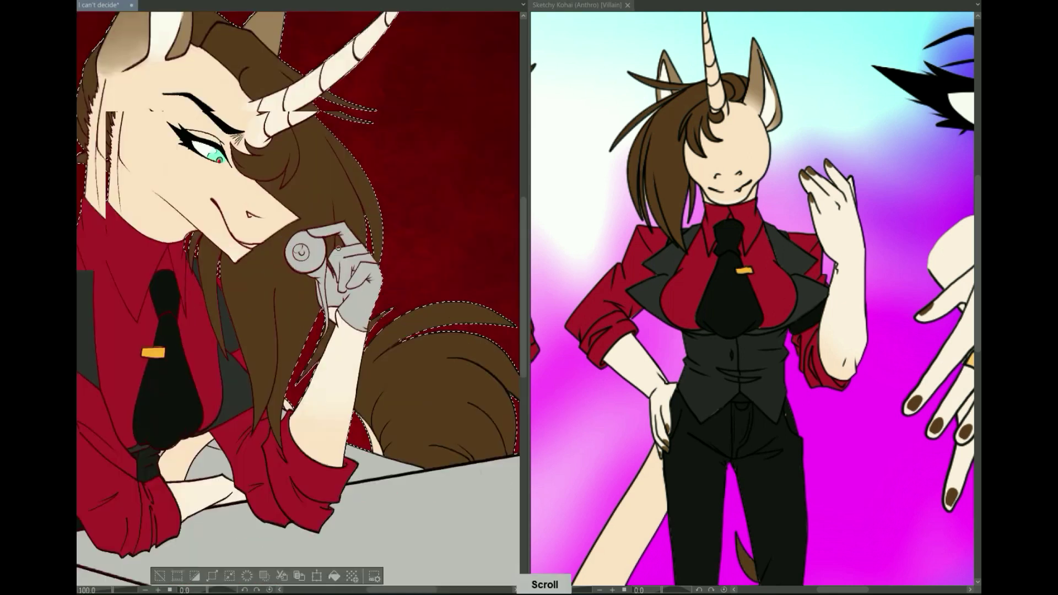
Step: Outline the gloved hand holding the eyeball in dark grey and fill the glove
scroll(338, 248, "up", 4)
left_click_drag(419, 342, 468, 396)
key("ctrl+z")
left_click_drag(315, 216, 360, 368)
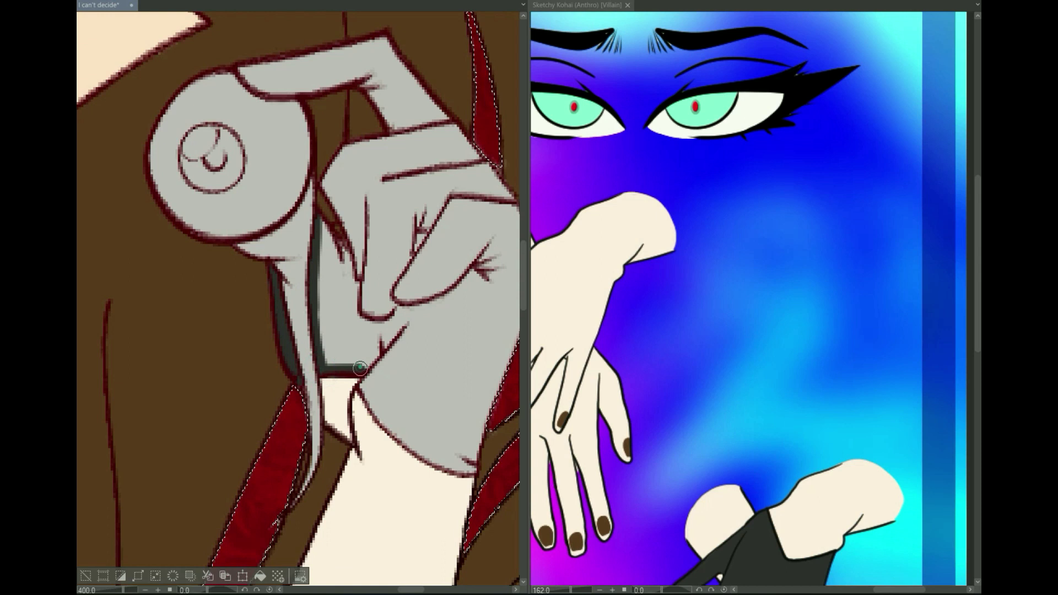
left_click_drag(455, 411, 345, 408)
Step: Colour the held eyeball white and its optic nerve lilac, adding pink edge shading and red veins
left_click_drag(242, 254, 209, 166)
mouse_move(287, 138)
left_mouse_down()
mouse_move(132, 71)
mouse_move(233, 46)
mouse_move(419, 309)
mouse_move(358, 386)
left_mouse_up()
scroll(341, 217, "down", 5)
scroll(342, 217, "up", 4)
mouse_move(331, 208)
left_mouse_down()
mouse_move(297, 253)
mouse_move(341, 270)
left_mouse_up()
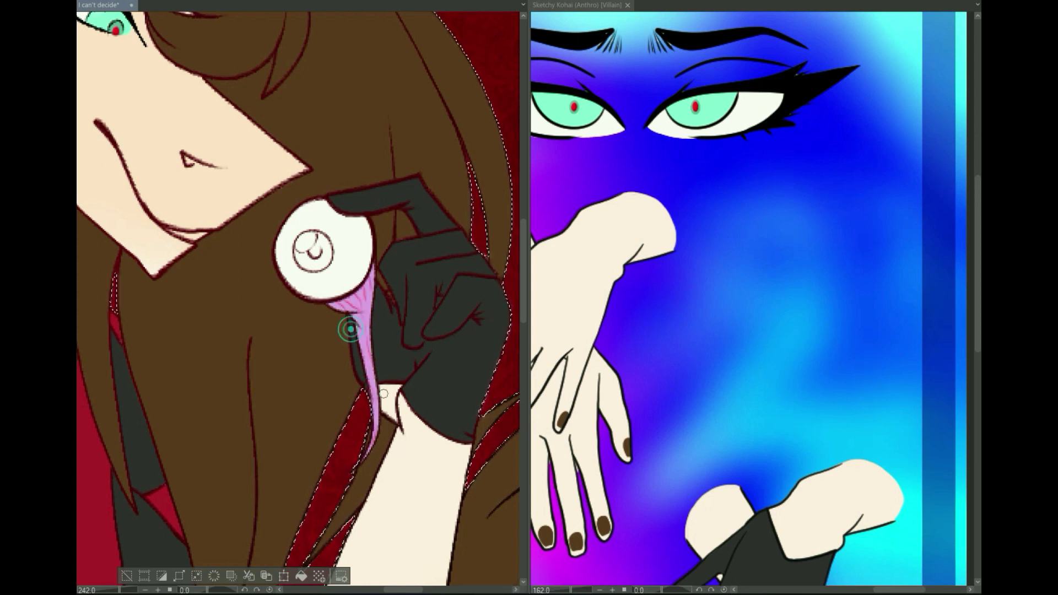
left_click_drag(271, 248, 287, 255)
mouse_move(309, 215)
left_mouse_down()
mouse_move(295, 201)
mouse_move(314, 255)
mouse_move(349, 208)
left_mouse_up()
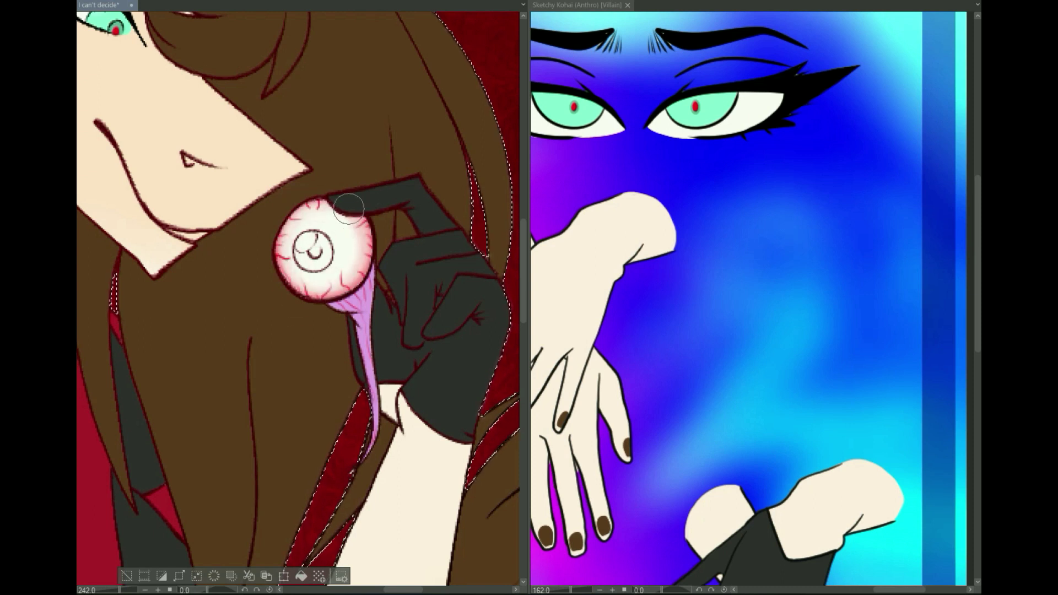
Step: Close the character reference and browse the saved image files for another picture
left_click(627, 4)
key("ctrl+0")
key("ctrl+o")
double_click(520, 153)
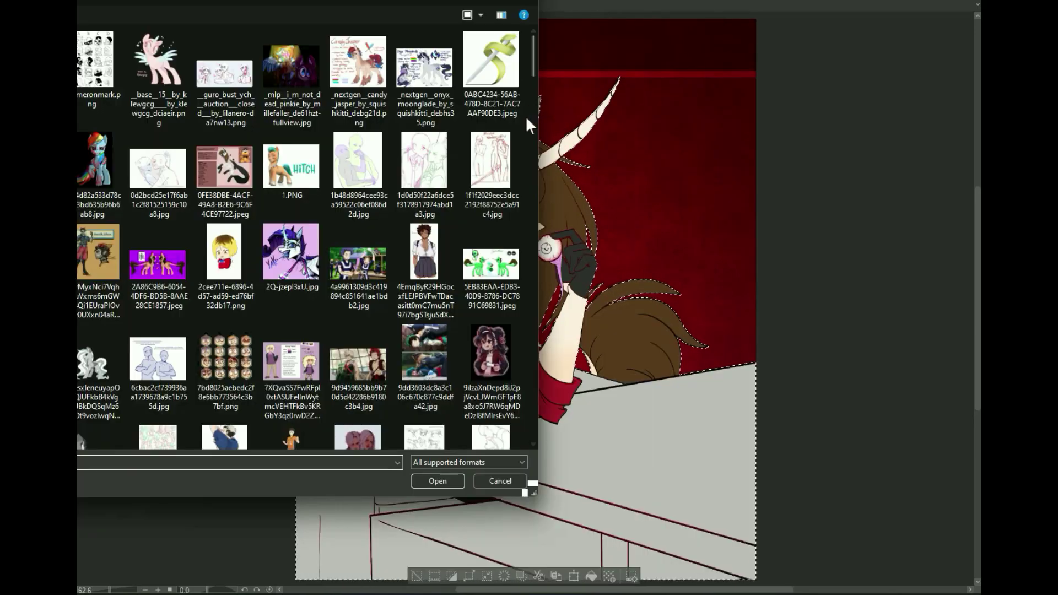
scroll(524, 116, "down", 3)
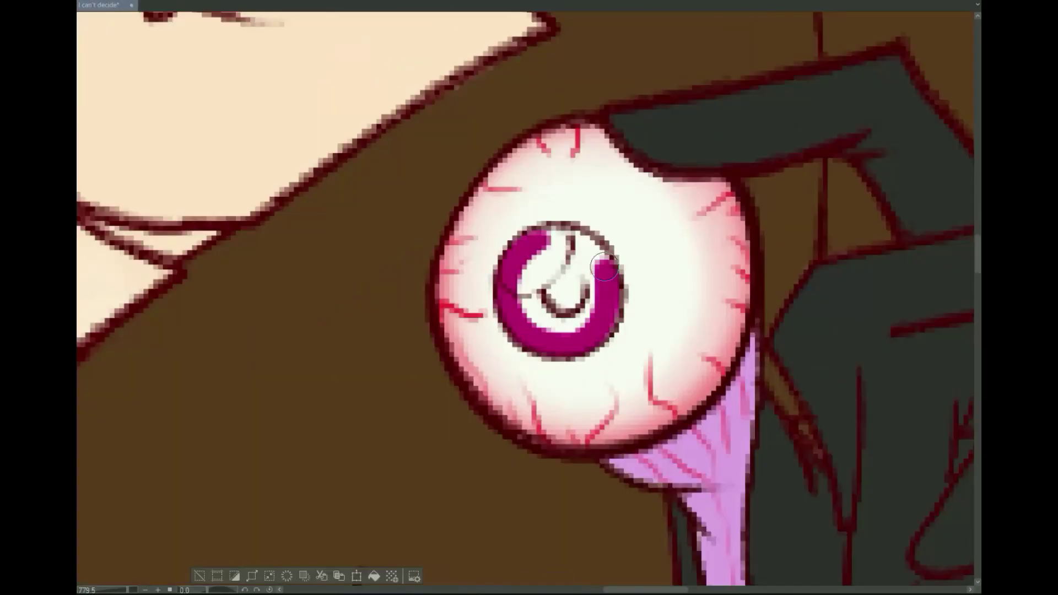
Step: Paint the held eyeball's iris magenta, with a dark purple pupil and a lighter pink highlight
left_click_drag(584, 232, 606, 342)
key("bracketright")
key("p")
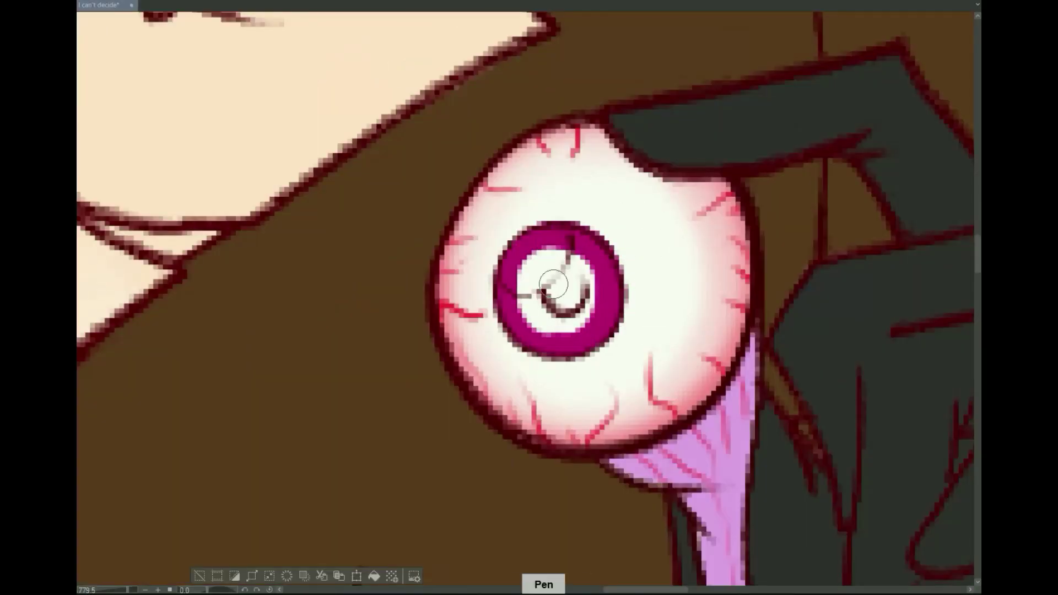
left_click_drag(554, 284, 610, 267)
left_click_drag(568, 231, 509, 289)
key("e")
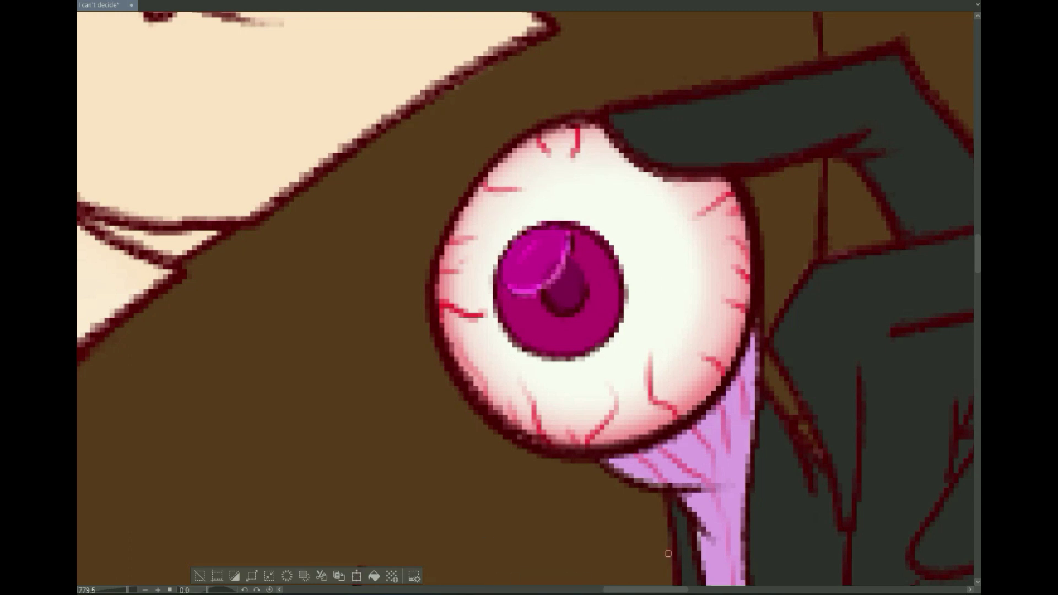
left_click(531, 259)
scroll(529, 297, "down", 5)
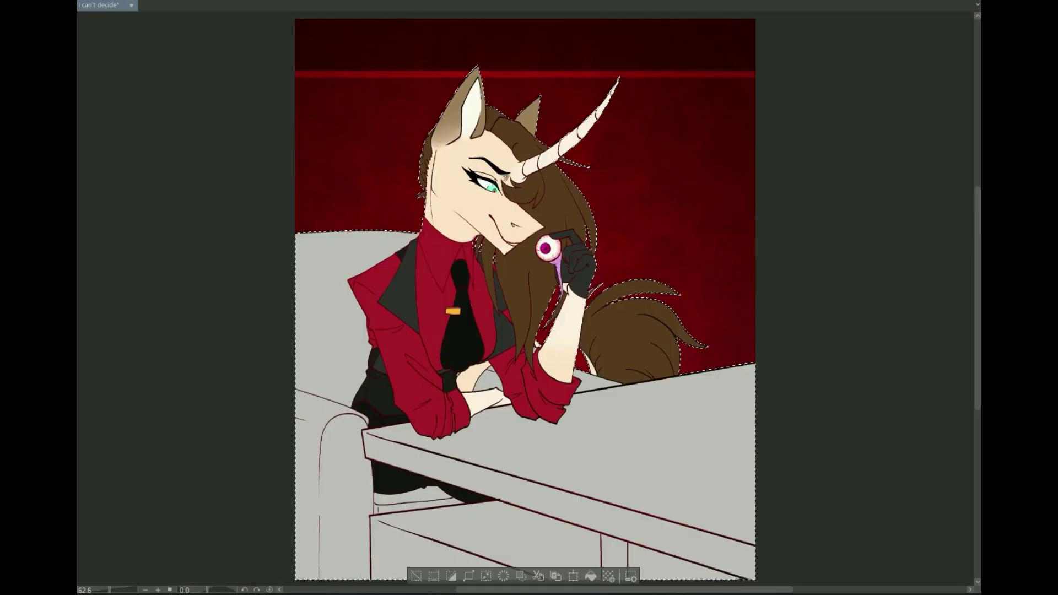
Step: Outline the armchair in dark blue along the canvas edge, the trousers and waist, and the gap between the arms
scroll(508, 436, "up", 4)
mouse_move(499, 310)
left_mouse_down()
mouse_move(508, 436)
mouse_move(504, 309)
mouse_move(553, 457)
left_mouse_up()
scroll(791, 373, "left", 10)
scroll(505, 340, "down", 5)
mouse_move(194, 78)
left_mouse_down()
mouse_move(194, 519)
mouse_move(361, 355)
mouse_move(366, 230)
mouse_move(161, 182)
mouse_move(537, 239)
left_mouse_up()
scroll(194, 515, "up", 4)
scroll(160, 182, "up", 4)
scroll(537, 239, "down", 4)
mouse_move(553, 359)
left_mouse_down()
mouse_move(515, 231)
mouse_move(474, 160)
mouse_move(468, 49)
left_mouse_up()
scroll(537, 253, "up", 3)
left_click_drag(538, 253, 539, 480)
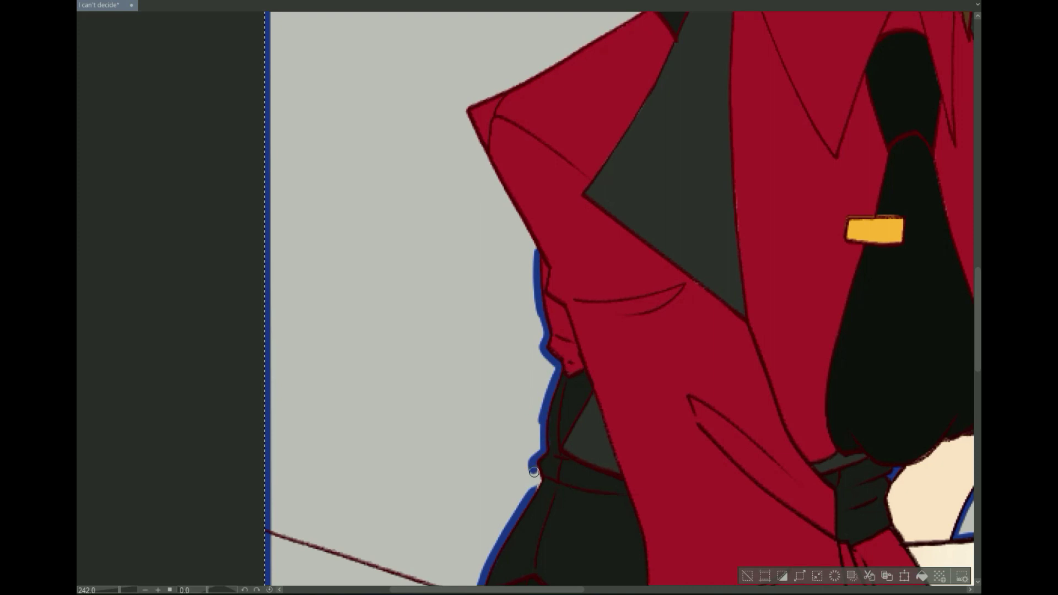
Step: Outline the chair's backrest along its upper edge and the character's shoulder, and fill the whole armchair dark blue
scroll(539, 479, "up", 3)
mouse_move(745, 142)
left_mouse_down()
mouse_move(631, 223)
mouse_move(467, 315)
mouse_move(538, 465)
left_mouse_up()
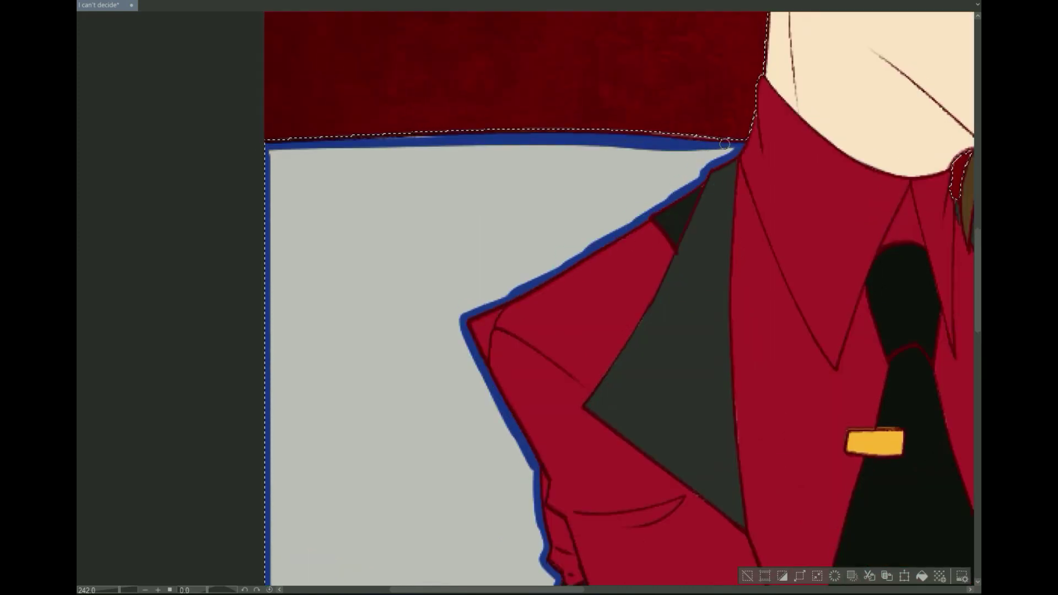
scroll(537, 465, "down", 4)
left_click(265, 7)
left_click(686, 221)
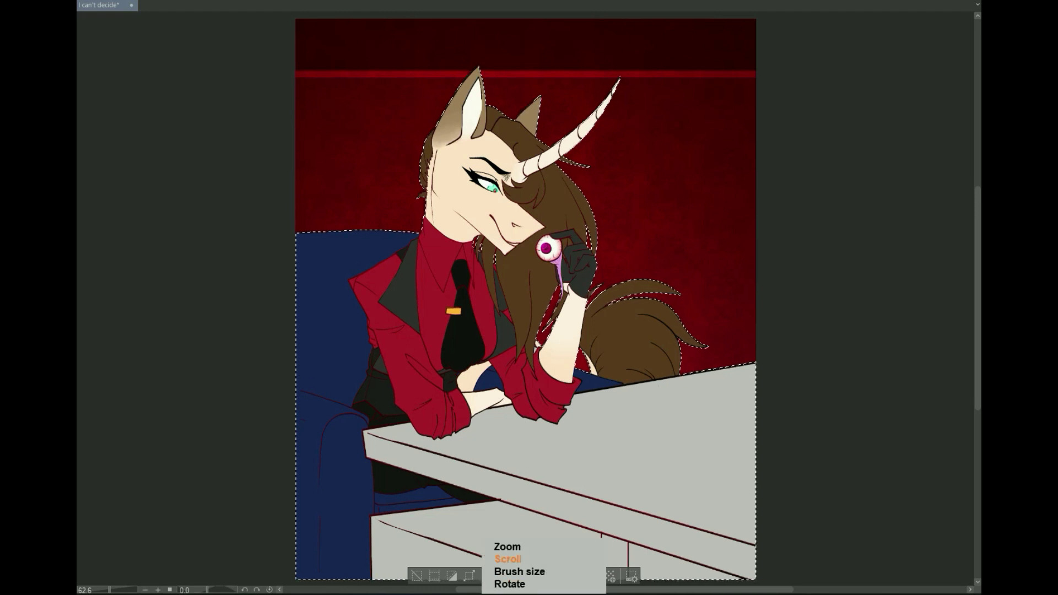
Step: Outline the table in brown along its edges, the canvas border and the character's sleeves
scroll(529, 551, "up", 5)
scroll(601, 333, "left", 3)
left_click(313, 239)
left_click(601, 333)
mouse_move(294, 183)
left_mouse_down()
mouse_move(441, 199)
mouse_move(505, 187)
mouse_move(644, 132)
mouse_move(723, 133)
mouse_move(477, 102)
left_mouse_up()
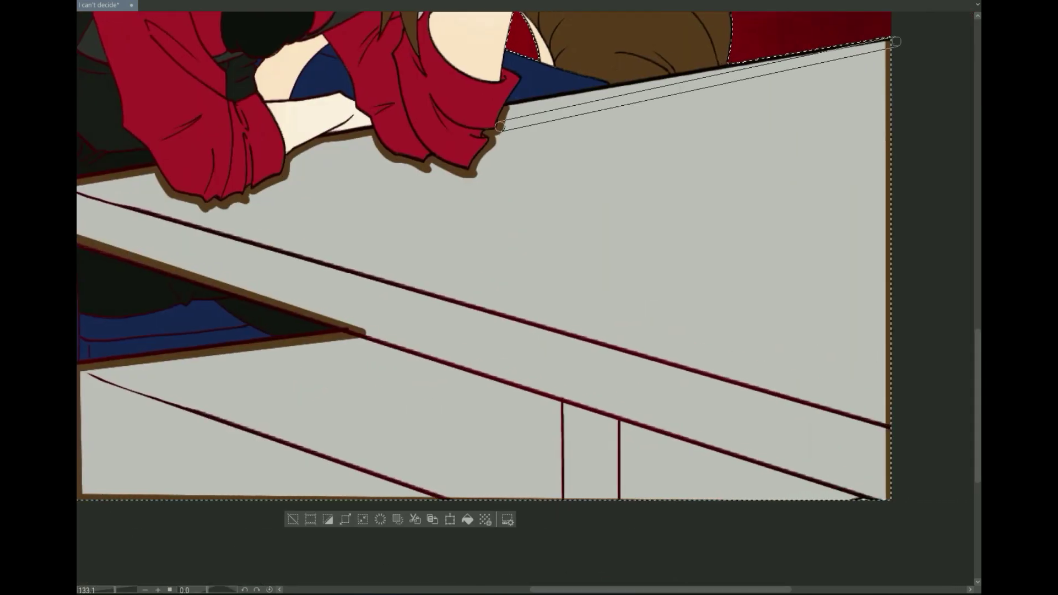